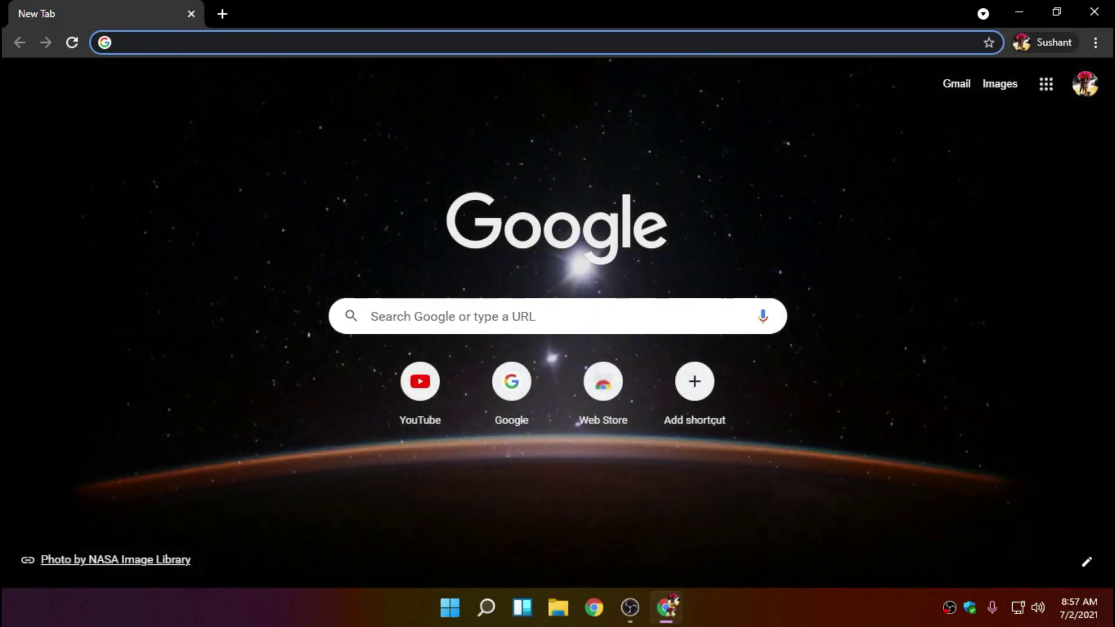
- Paste the copied address to load uupdump.net and its quick build options
right_click(352, 43)
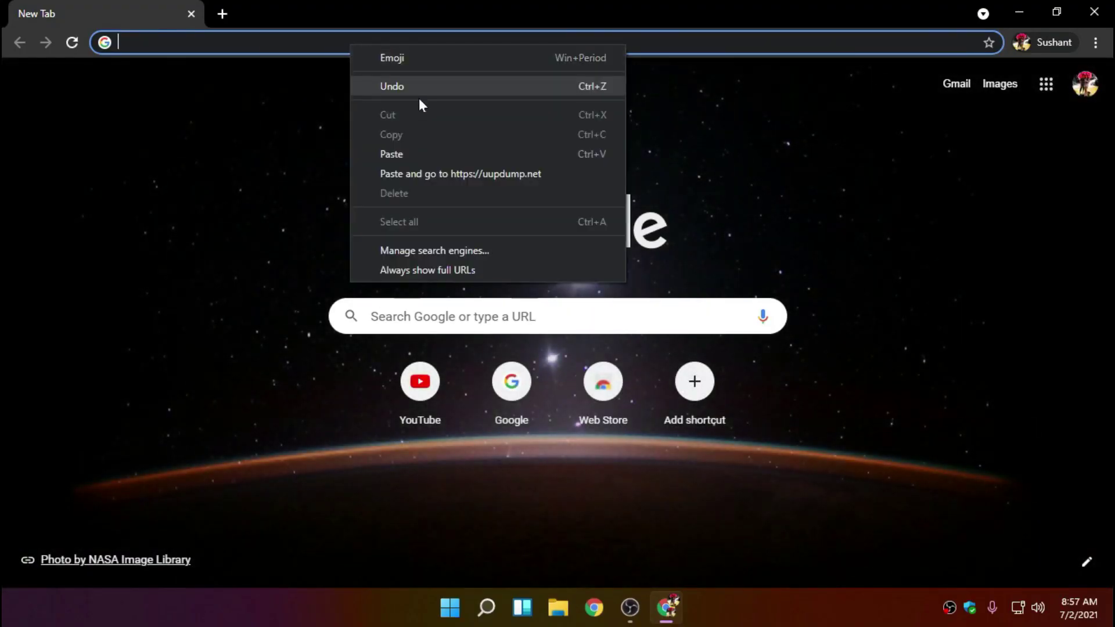
left_click(528, 177)
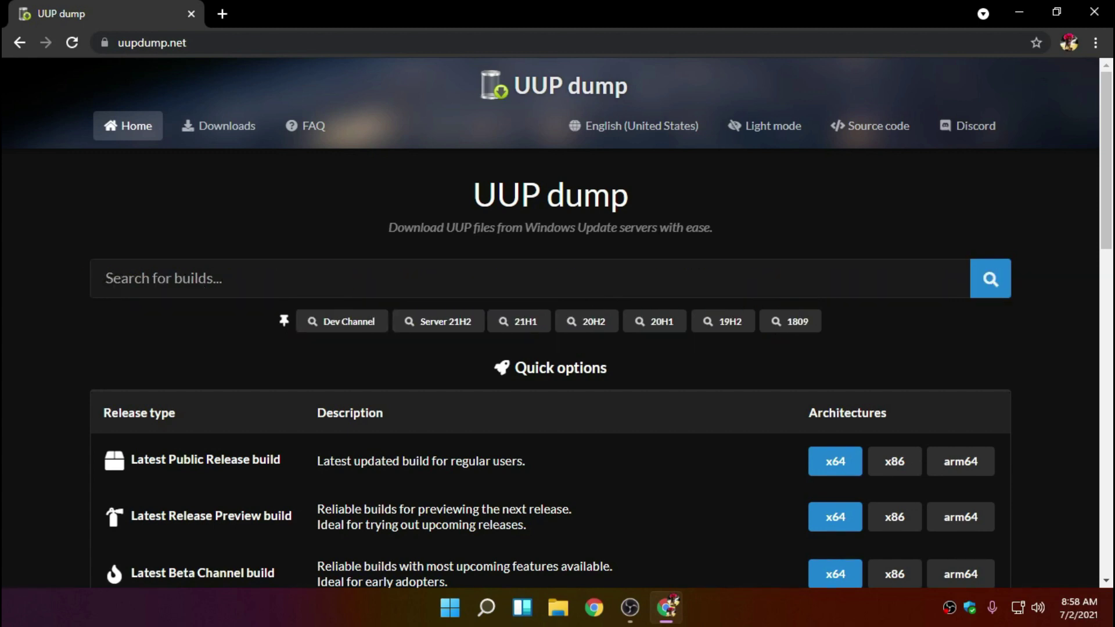
- Pick the latest Dev Channel x64 build, the Windows 11 cumulative update 22000.51
scroll(238, 211, "down", 5)
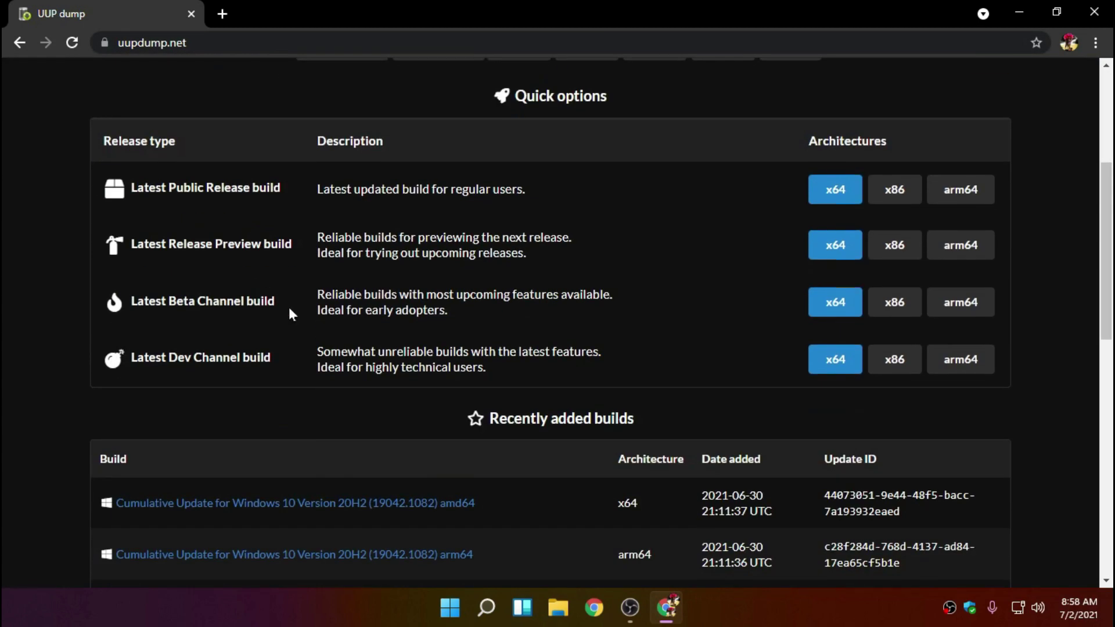
left_click_drag(163, 357, 128, 357)
left_click(837, 365)
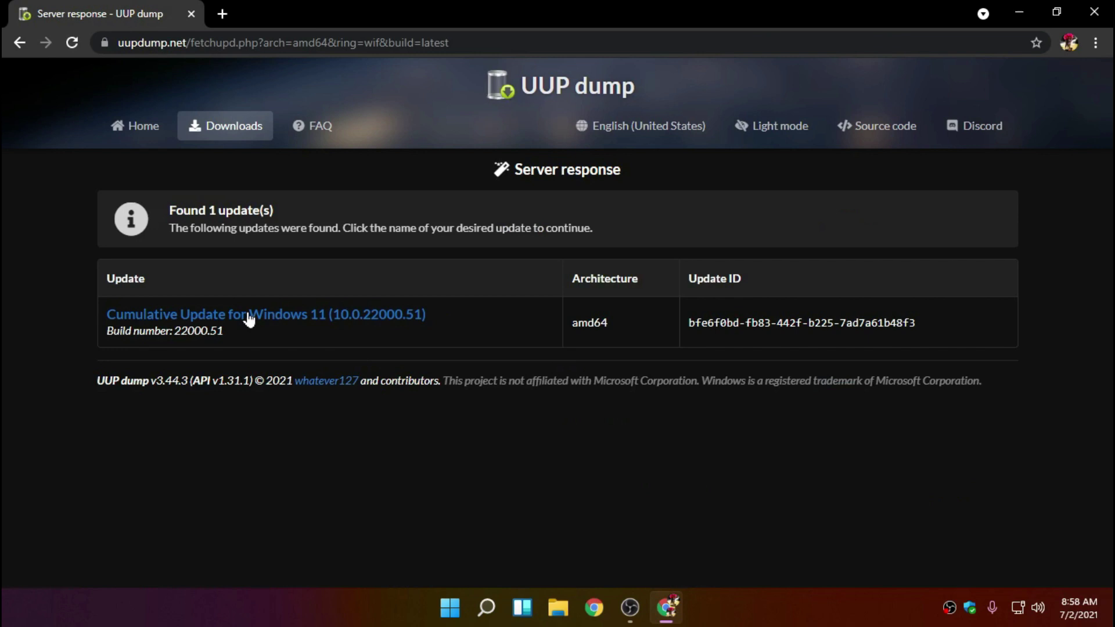
left_click(312, 320)
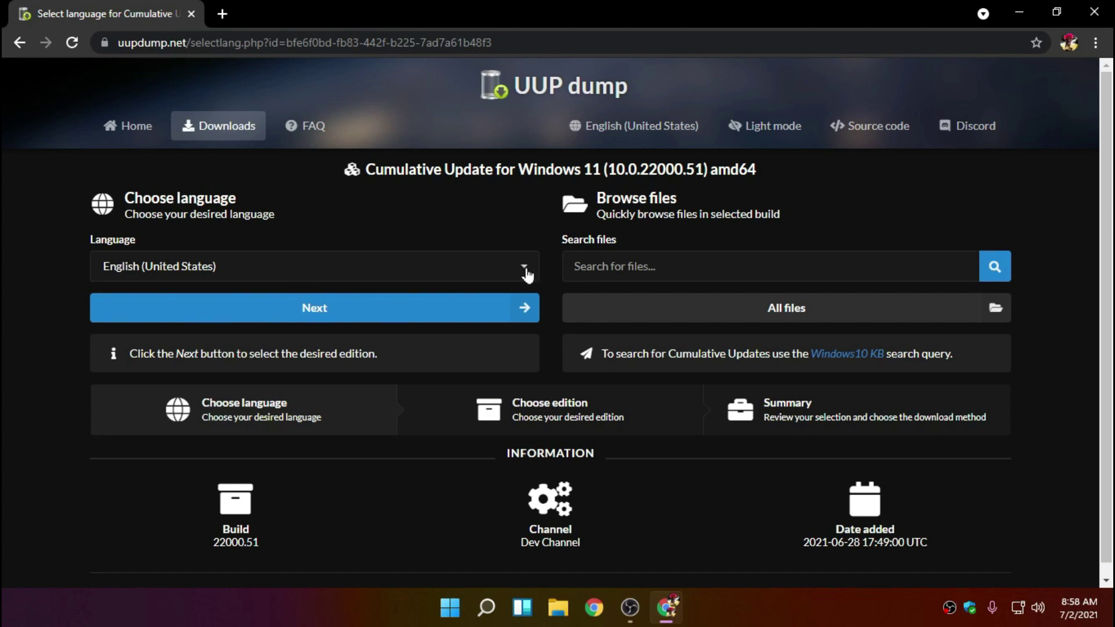
- Keep English (United States) and untick Home, Home N, Pro N and Team, leaving Windows Pro
left_click(526, 273)
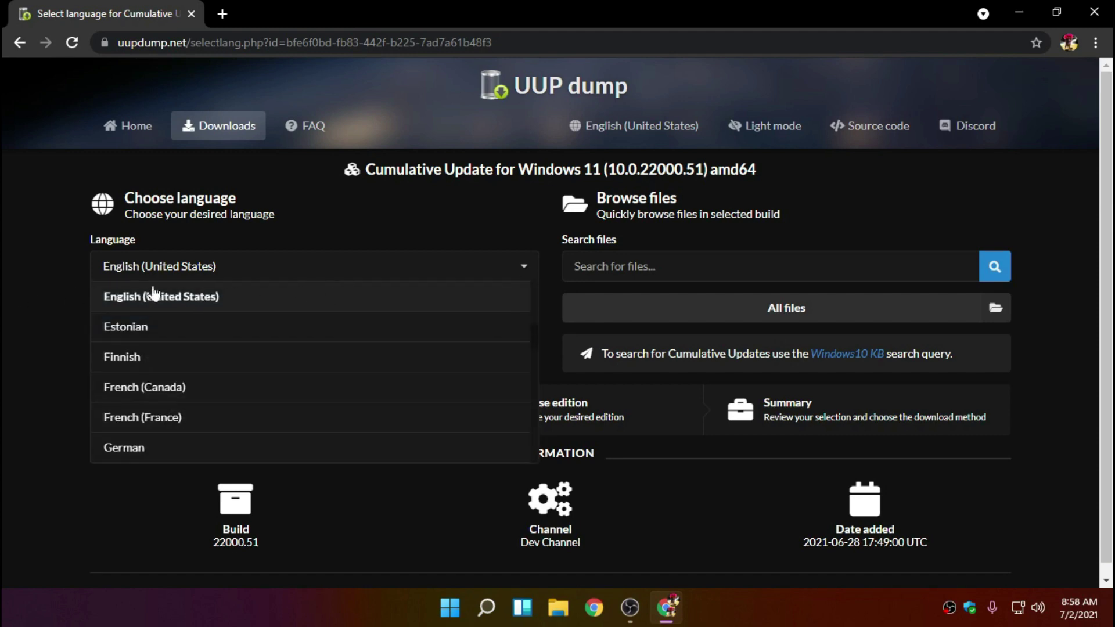
left_click(35, 286)
left_click(295, 318)
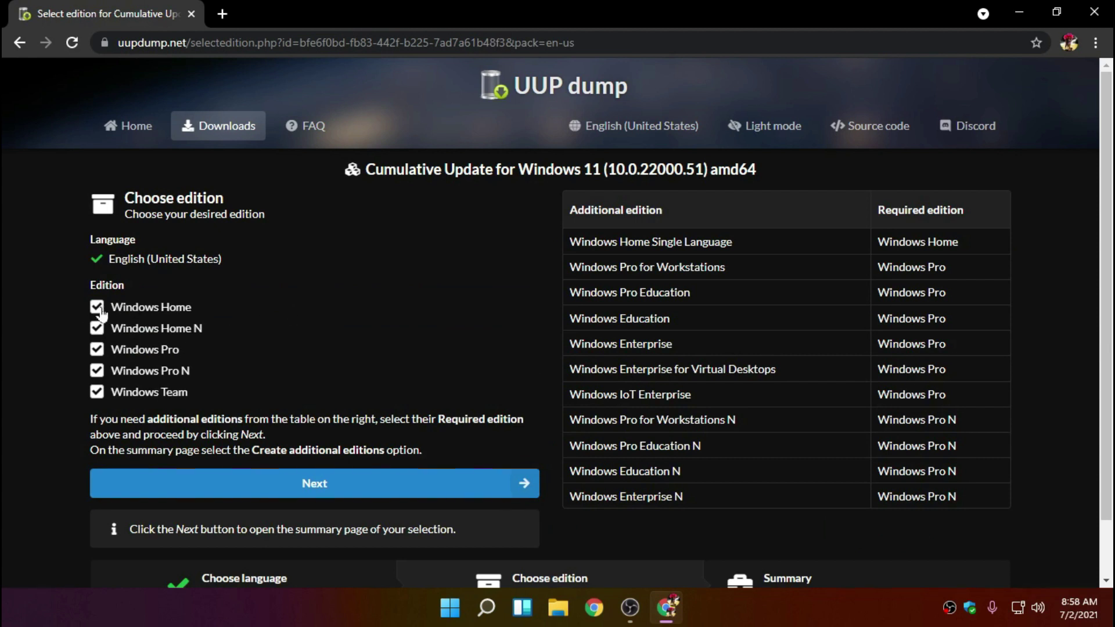
left_click(99, 308)
left_click(99, 329)
left_click(97, 371)
left_click(97, 392)
key("super+r")
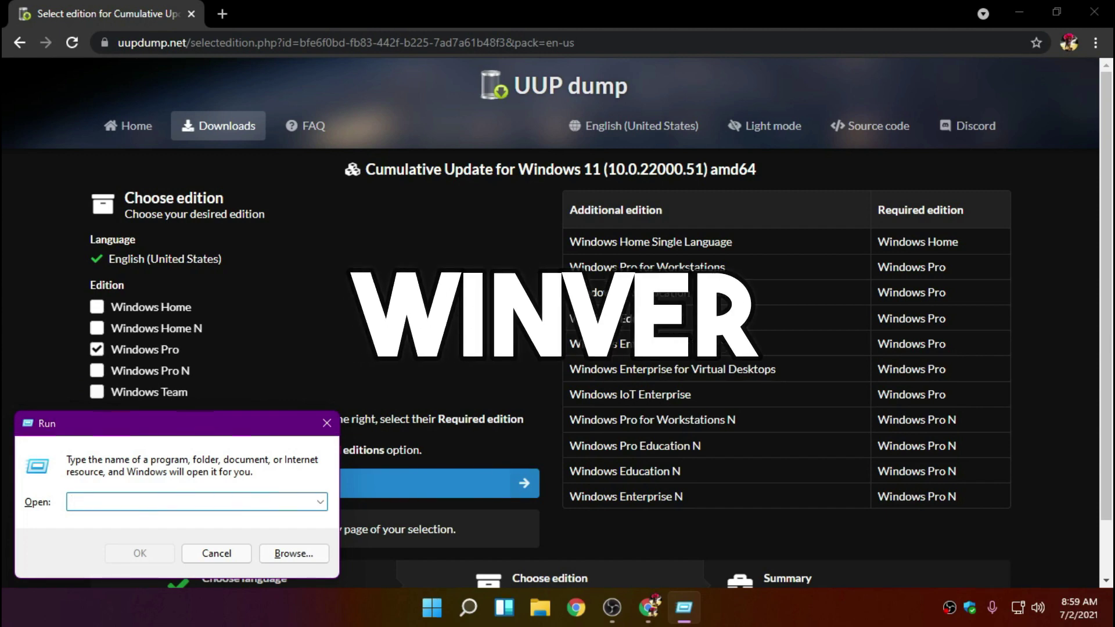
type("winver")
left_click(142, 554)
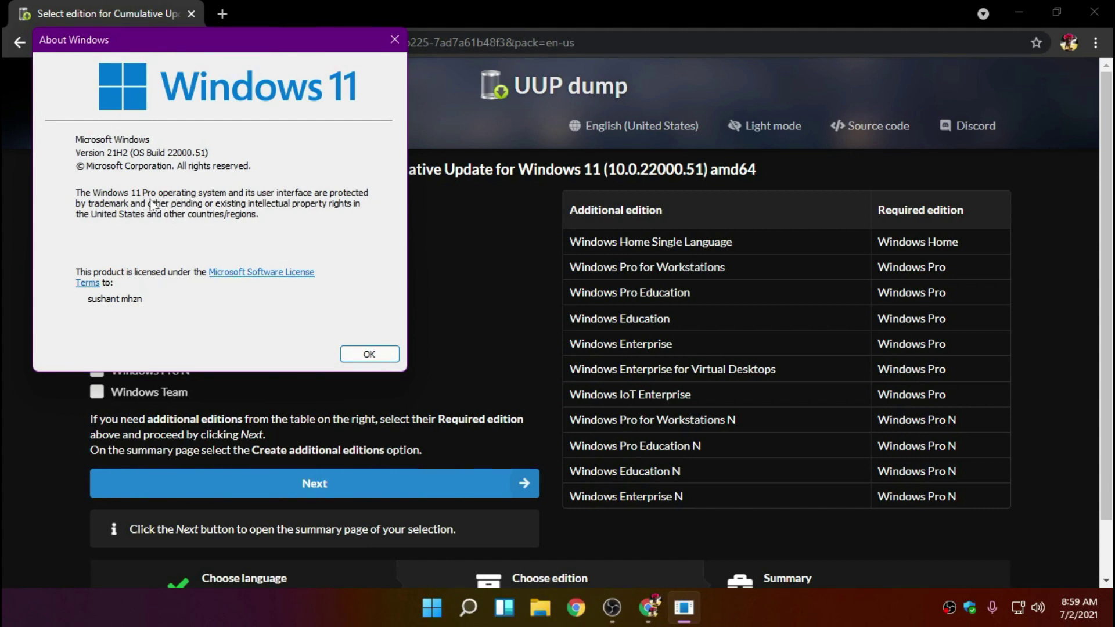
left_click(369, 355)
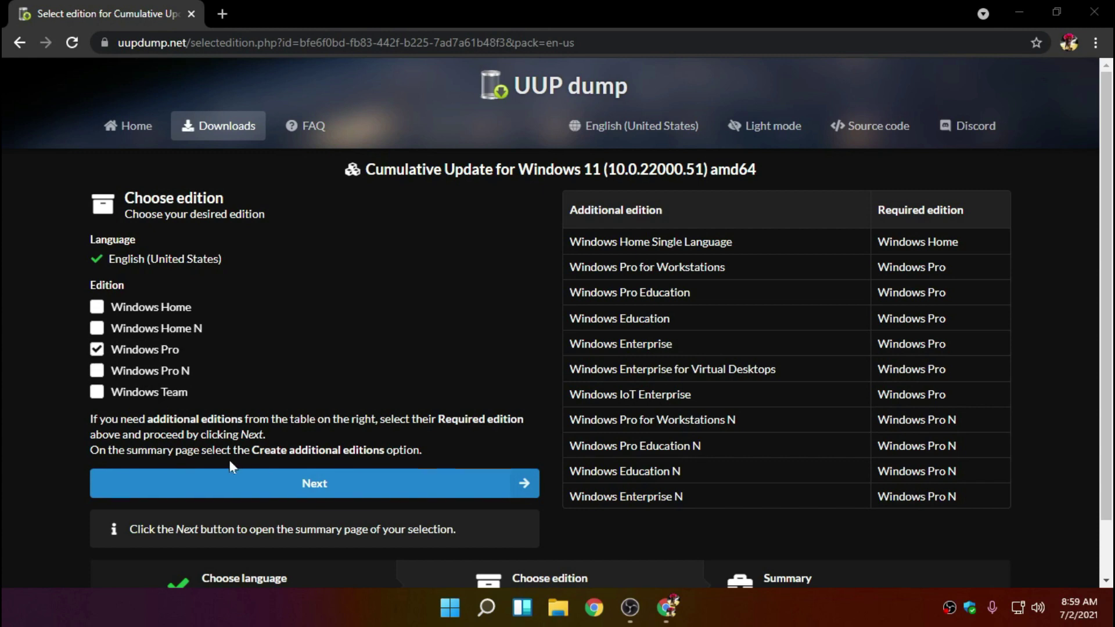
- Download the 'Download and convert to ISO' package zip for the Windows Pro 22000.51 build
left_click(267, 493)
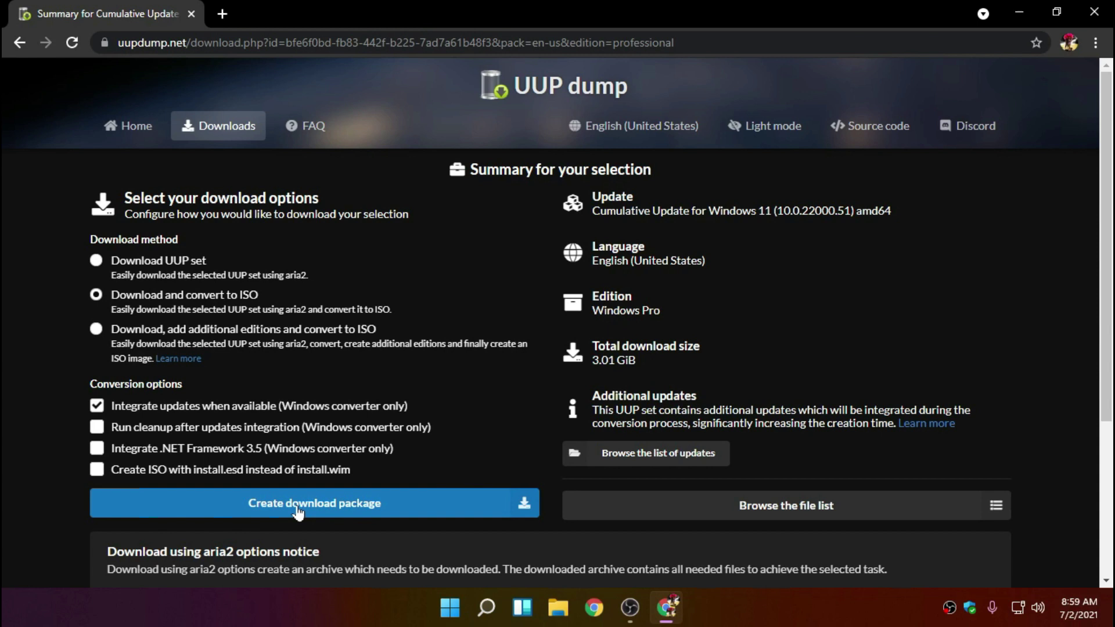
left_click(297, 509)
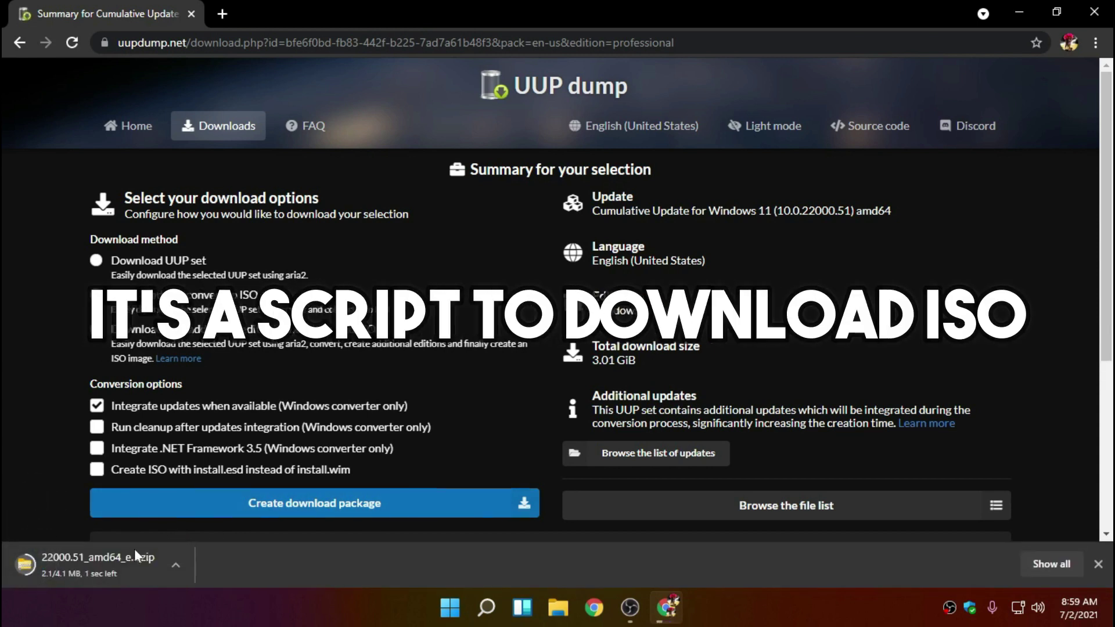
- Extract the downloaded 22000.51 zip on the desktop into its convert folder and view it
left_click(175, 564)
left_click(194, 509)
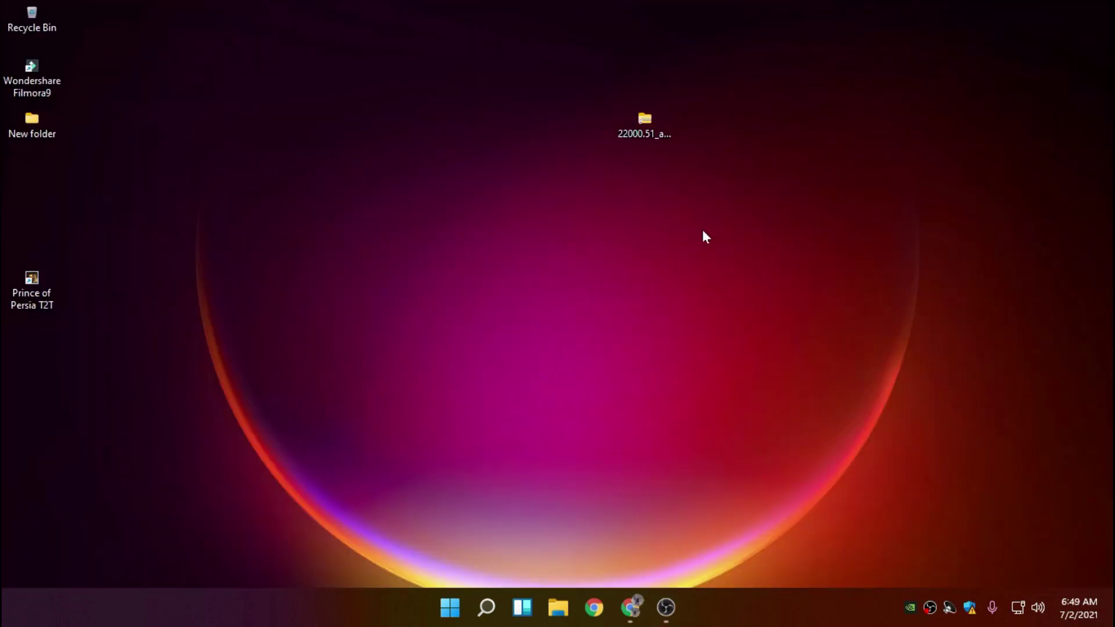
left_click(644, 129)
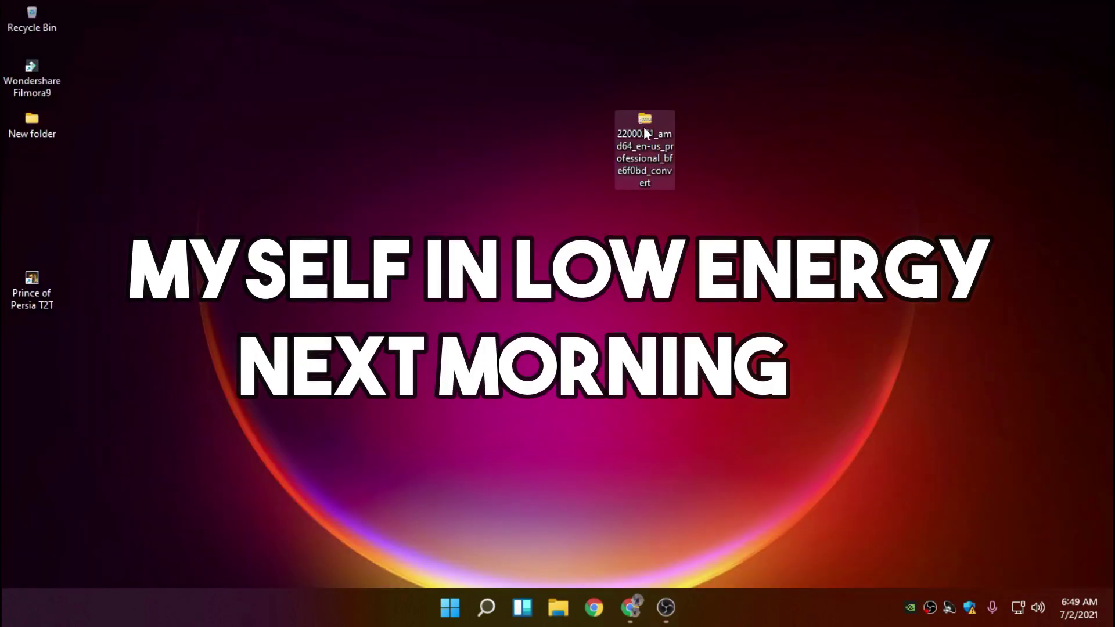
right_click(644, 129)
left_click(740, 250)
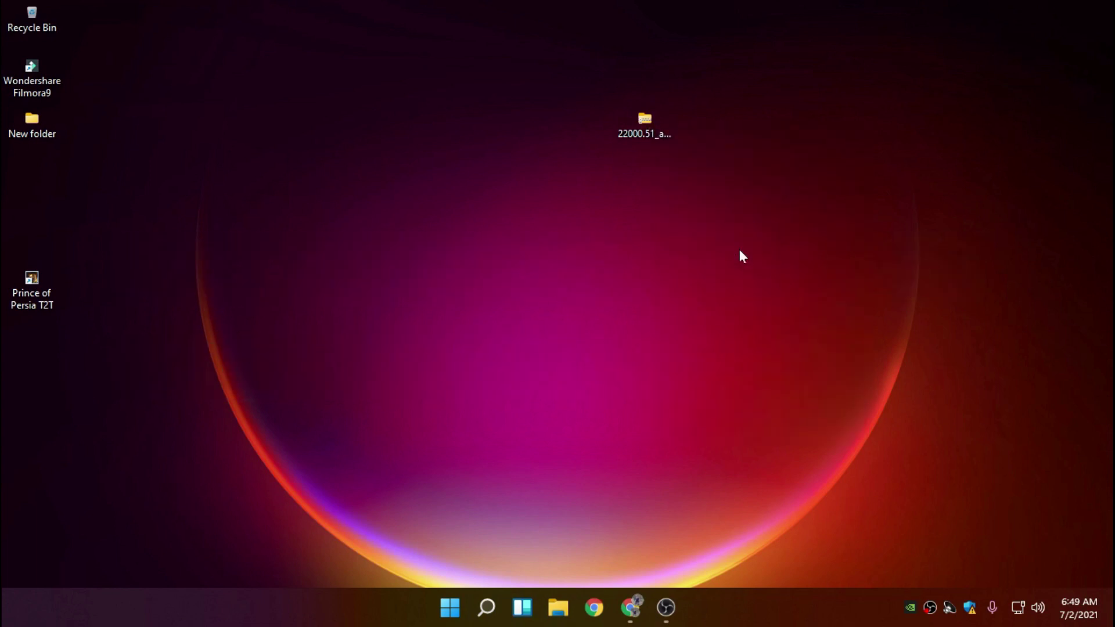
left_click(706, 462)
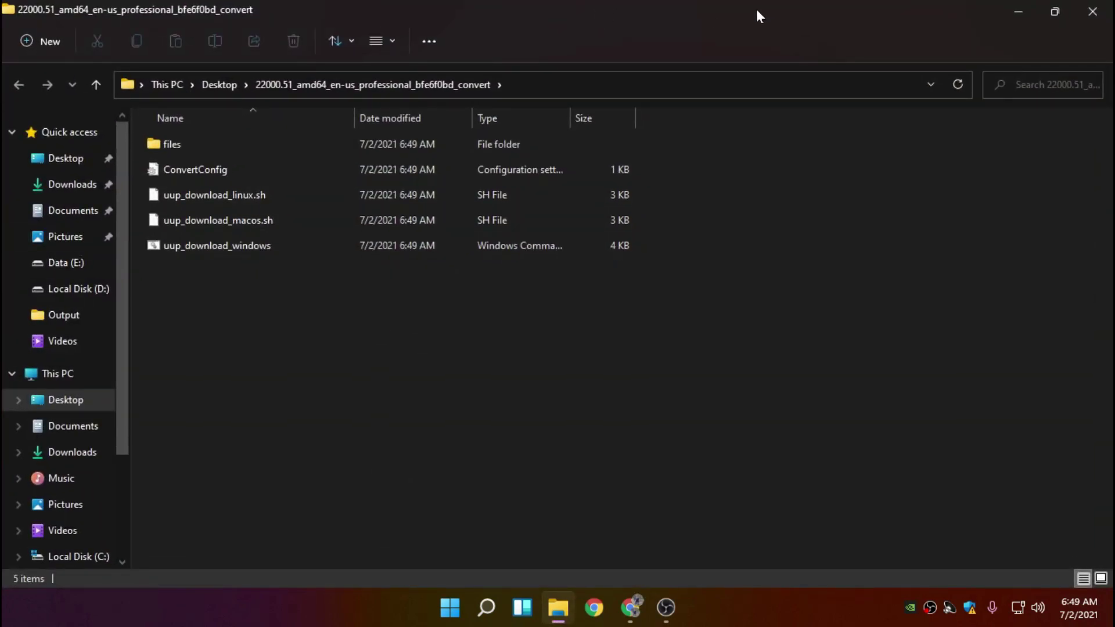
left_click_drag(756, 10, 653, 46)
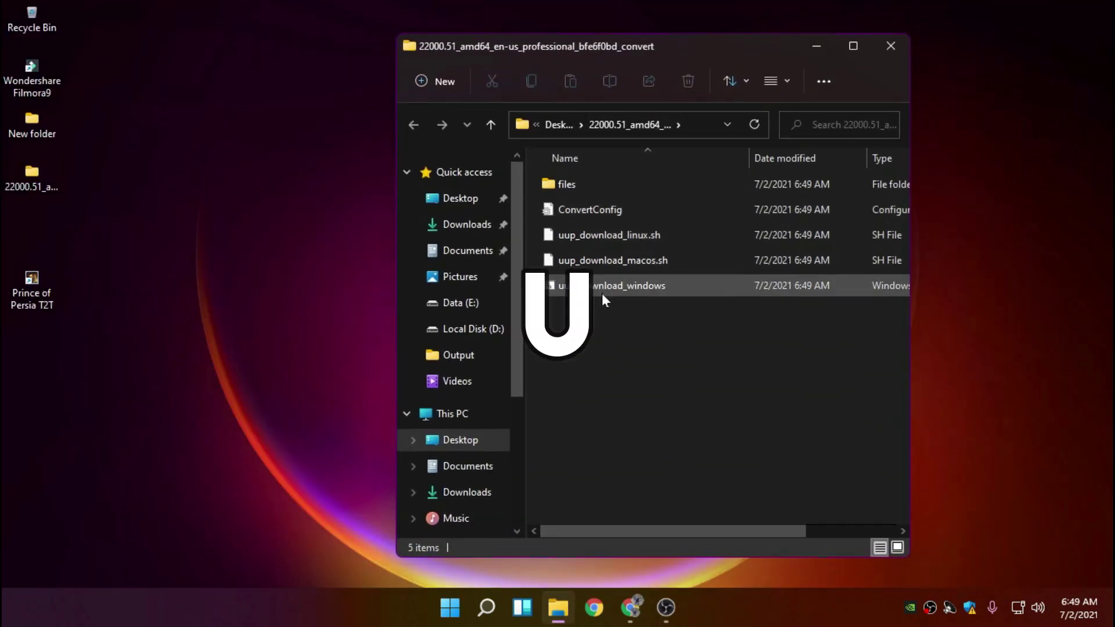
- Run uup_download_windows, note its error about spaces in the path, and close both windows
double_click(649, 285)
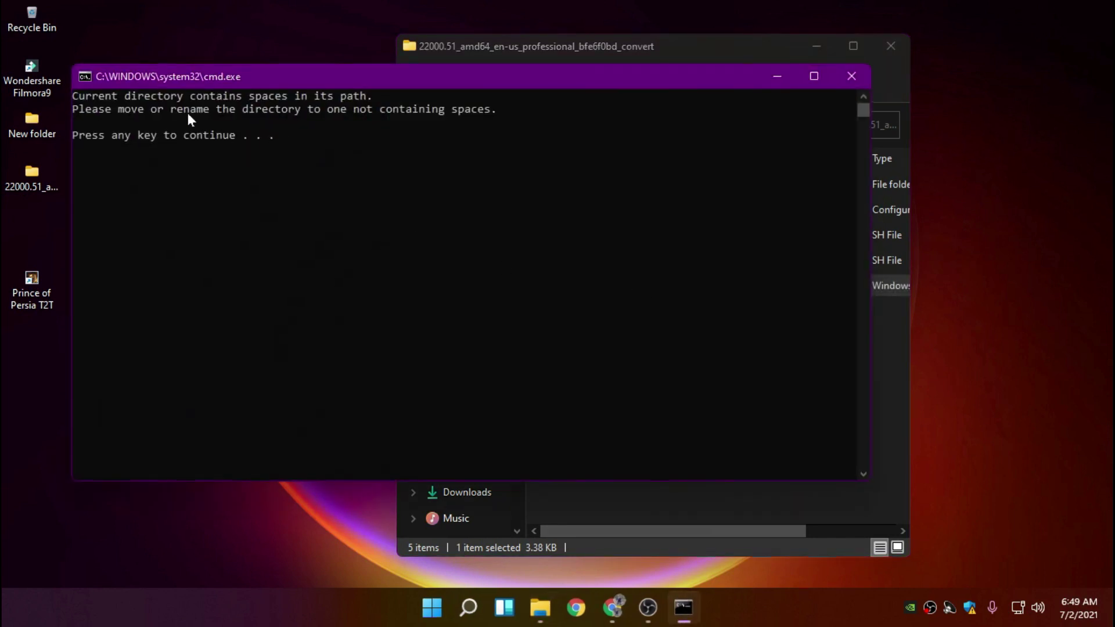
left_click_drag(72, 95, 302, 113)
left_click(303, 141)
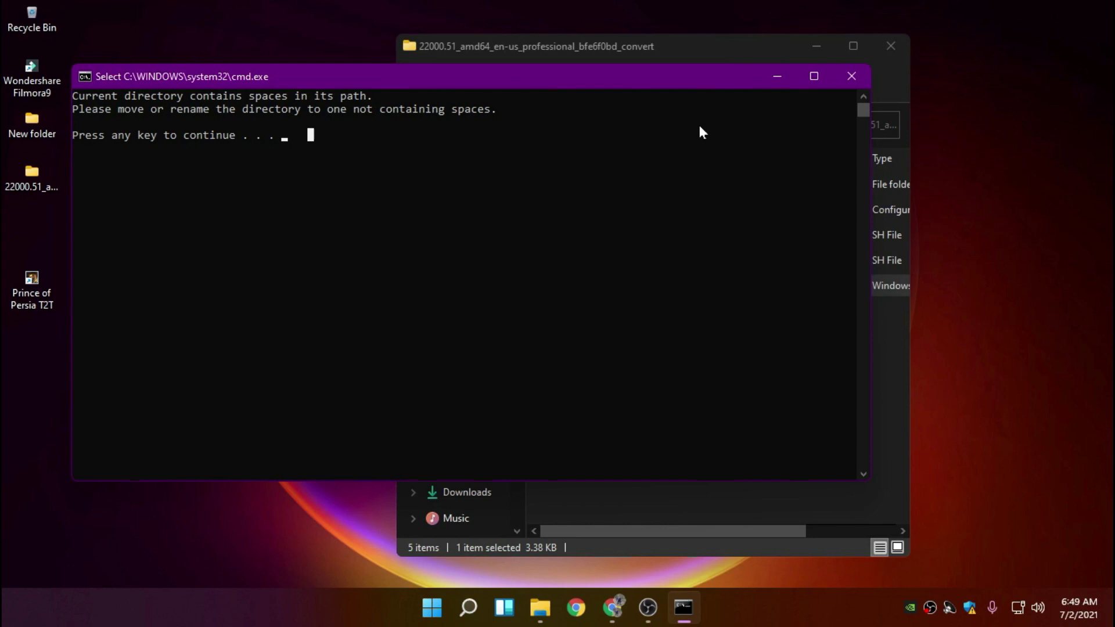
left_click(848, 79)
left_click(891, 46)
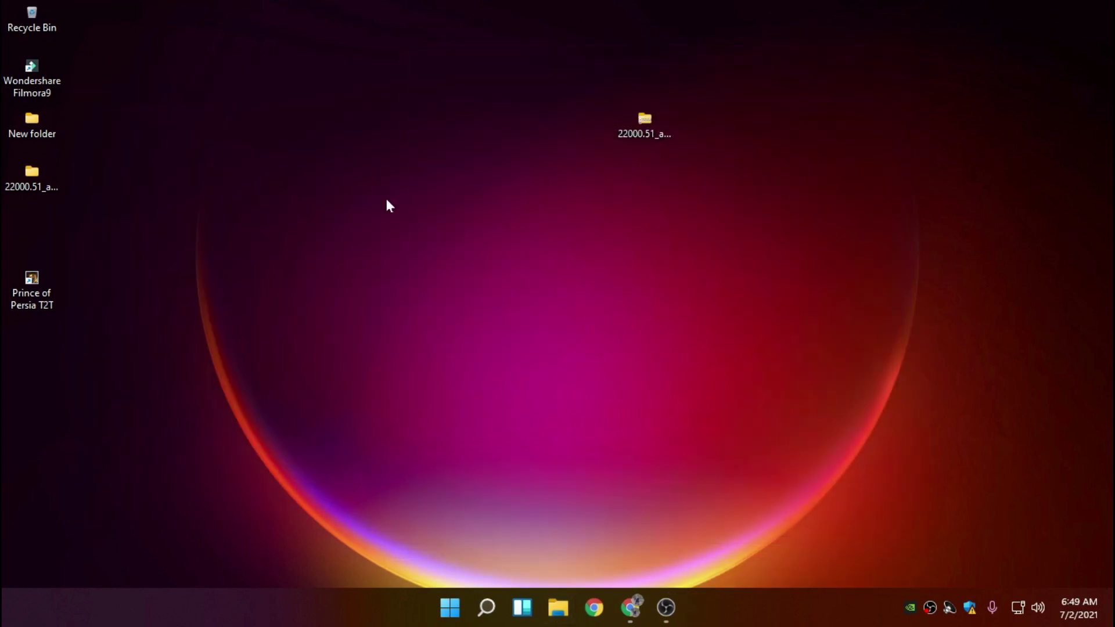
- Cut the extracted 22000.51 convert folder off the desktop
left_click_drag(177, 209, 33, 180)
right_click(36, 180)
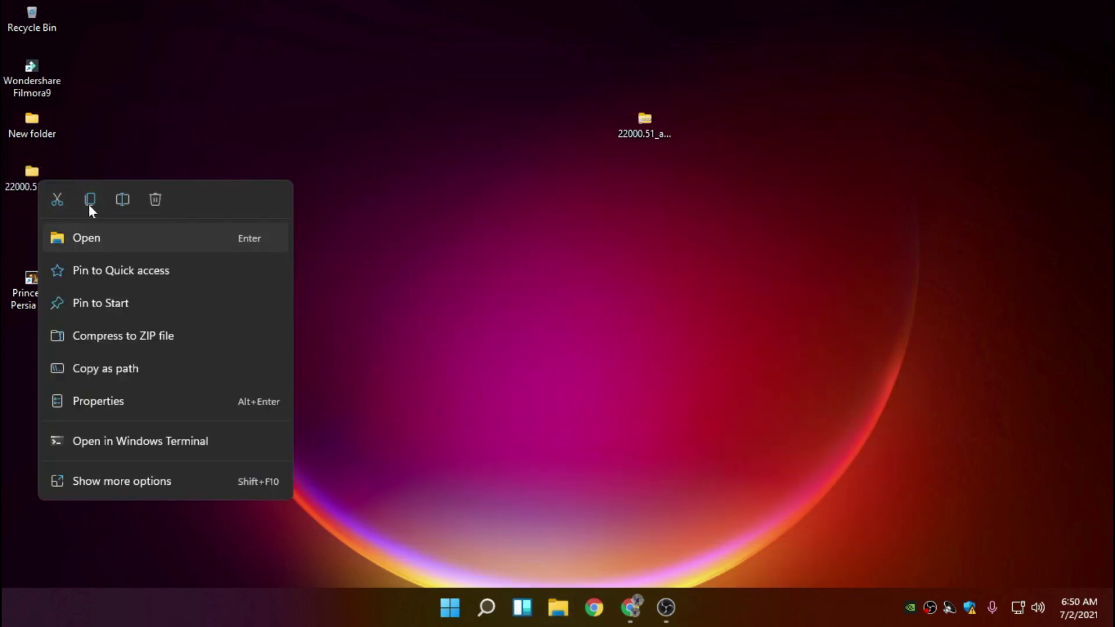
left_click(54, 195)
right_click(25, 194)
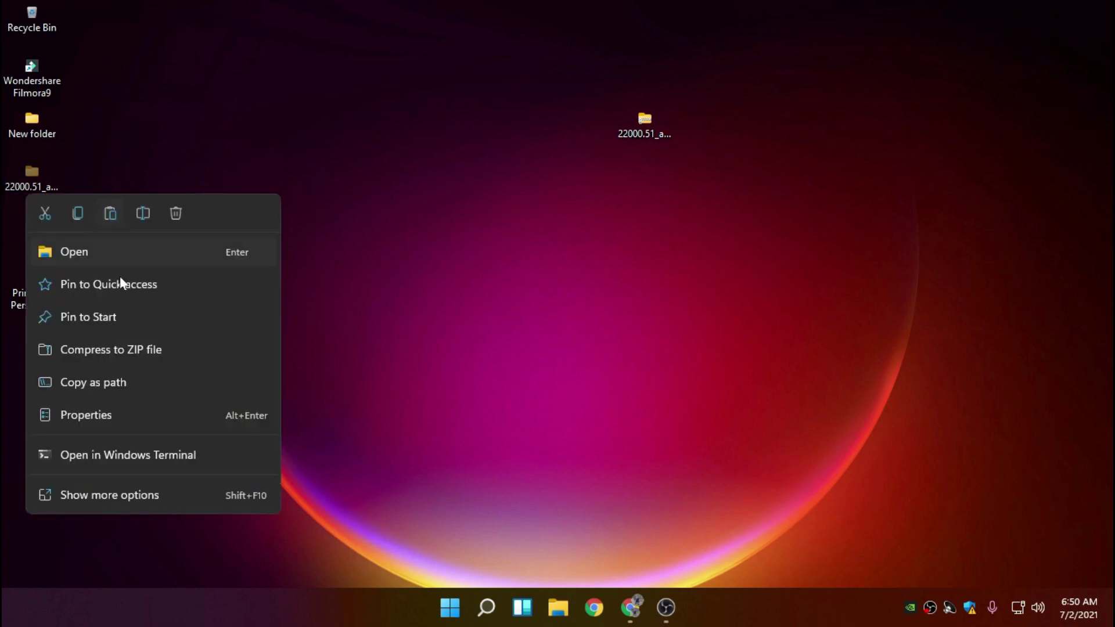
left_click(117, 498)
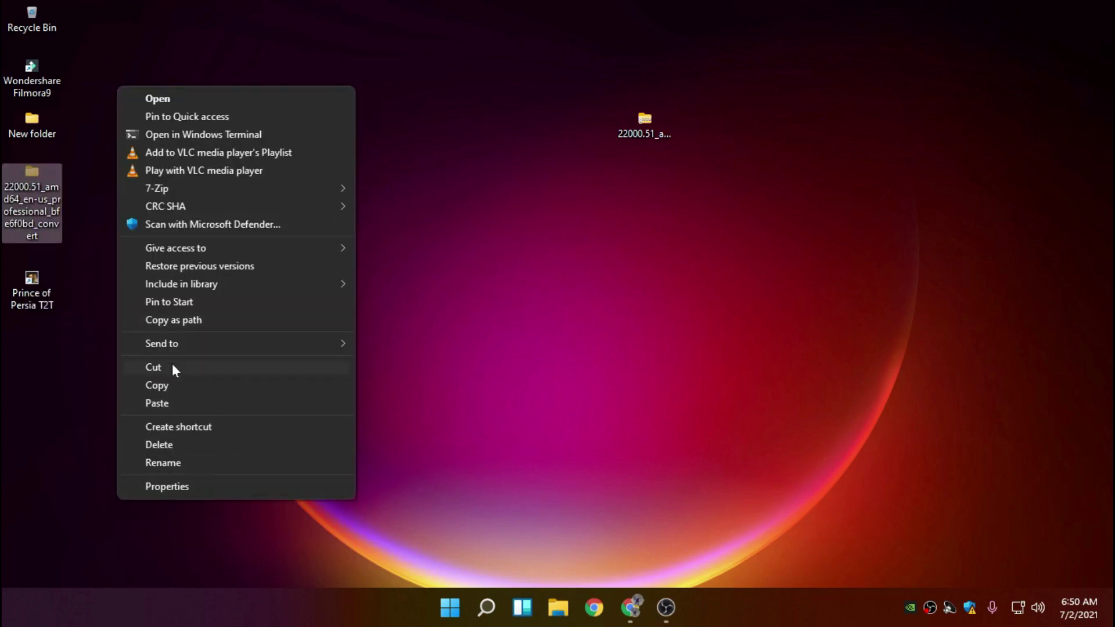
left_click(173, 365)
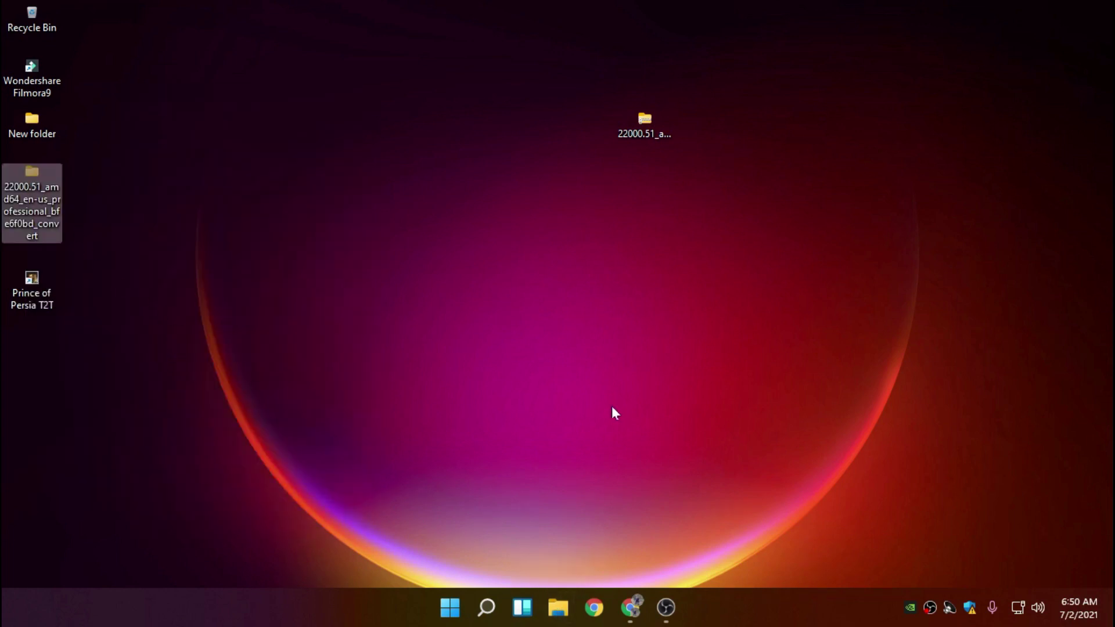
key("super+e")
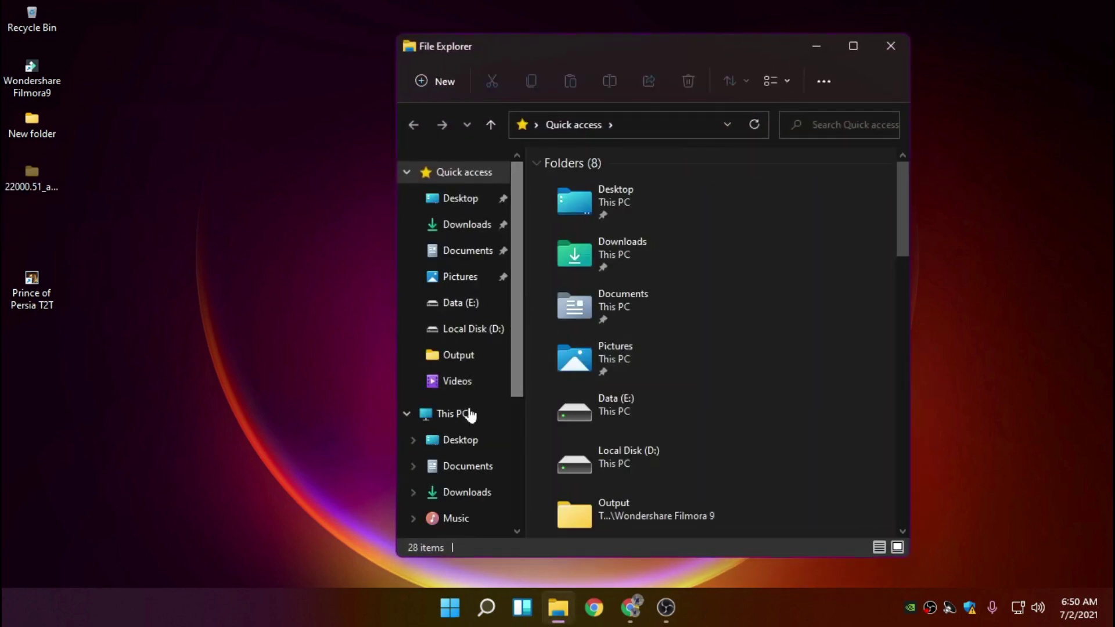
- Paste the 22000.51_amd64_en-us_professional_bfe6f0bd_convert folder into the root of Local Disk (C:)
left_click(464, 414)
left_click(851, 46)
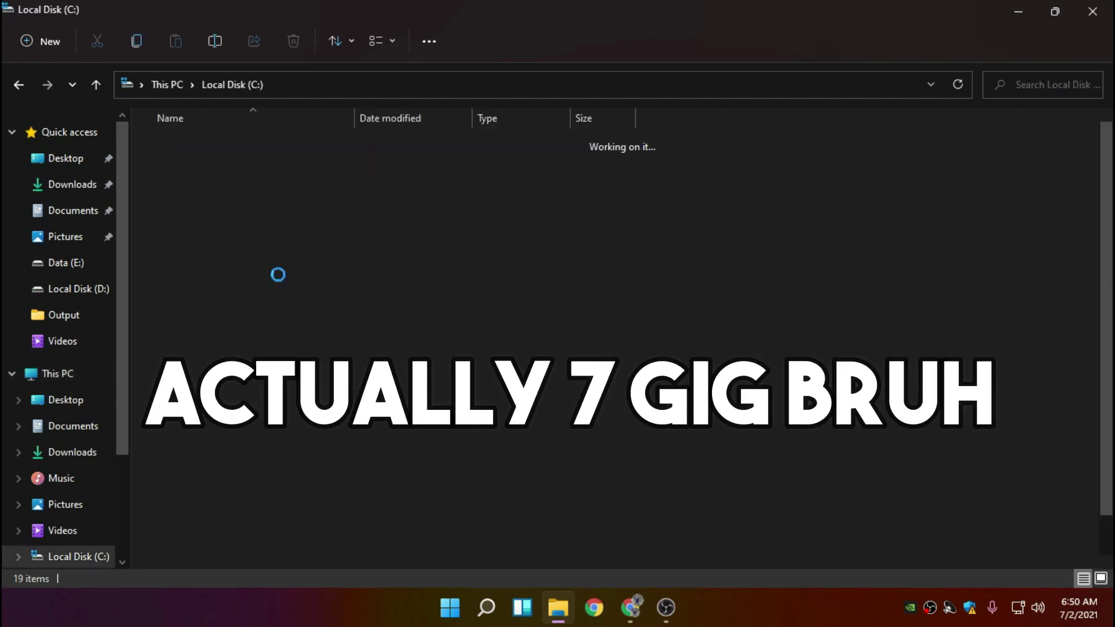
scroll(629, 425, "down", 2)
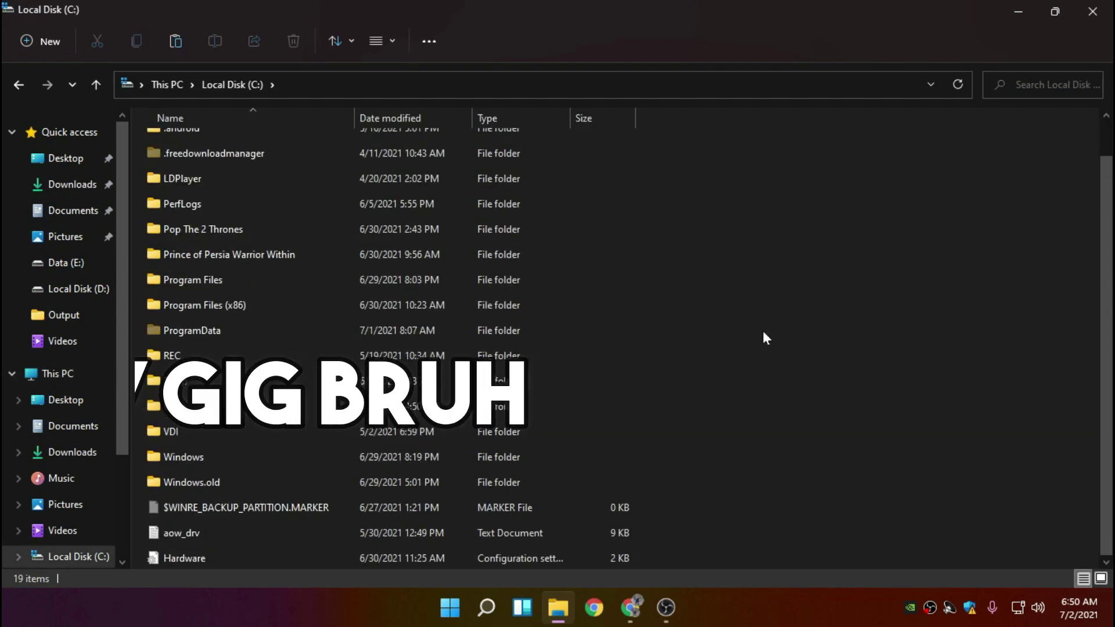
right_click(817, 308)
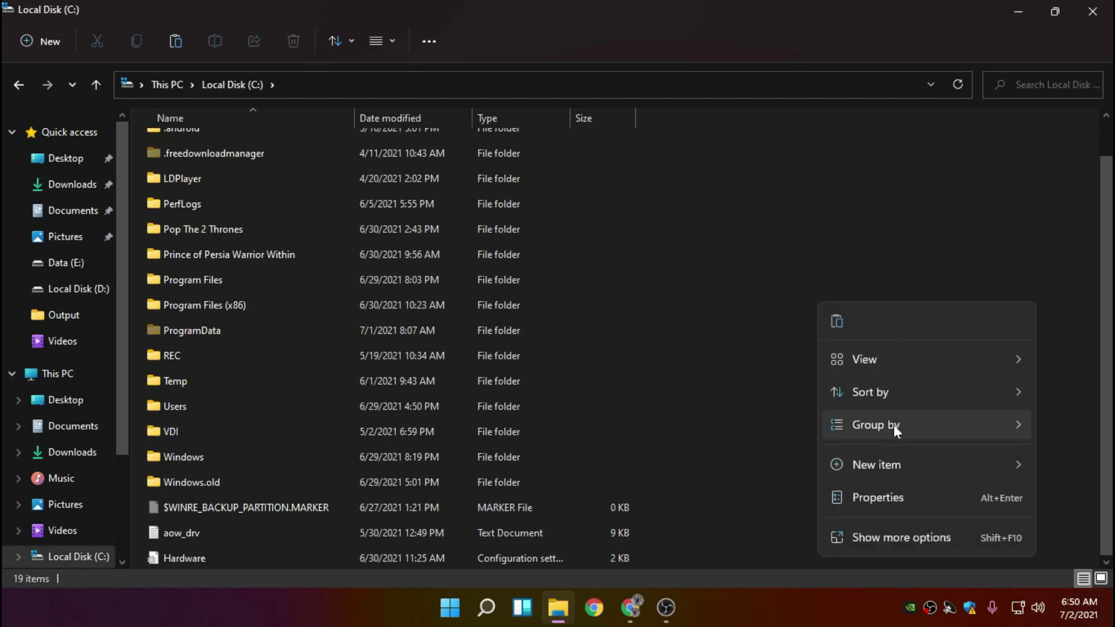
left_click(836, 321)
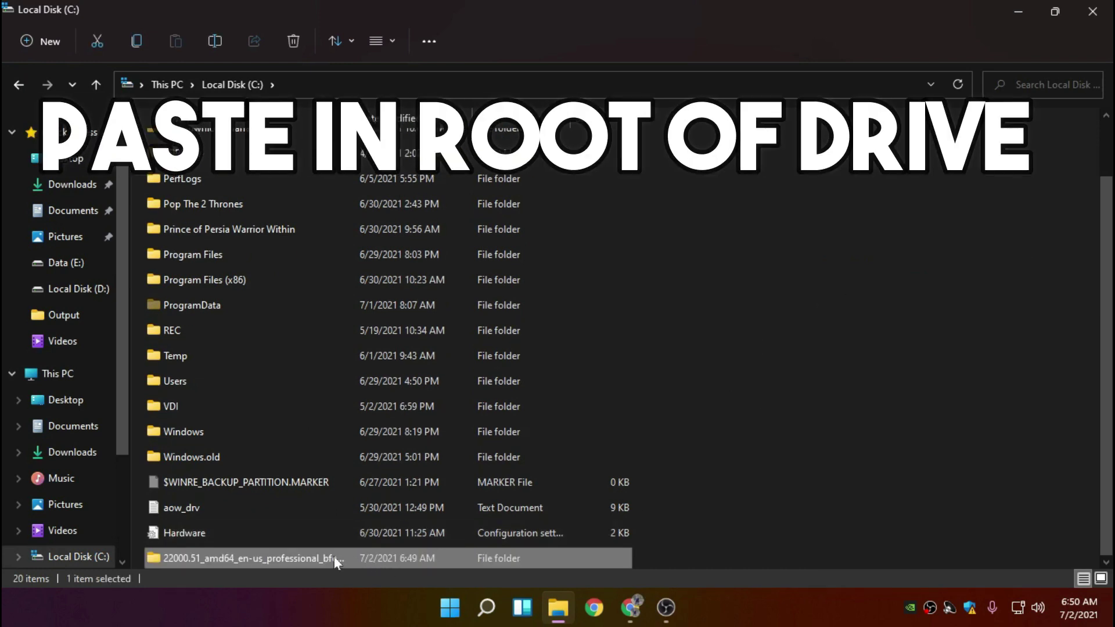
- Open the convert folder on C: and run uup_download_windows with administrator approval
double_click(315, 557)
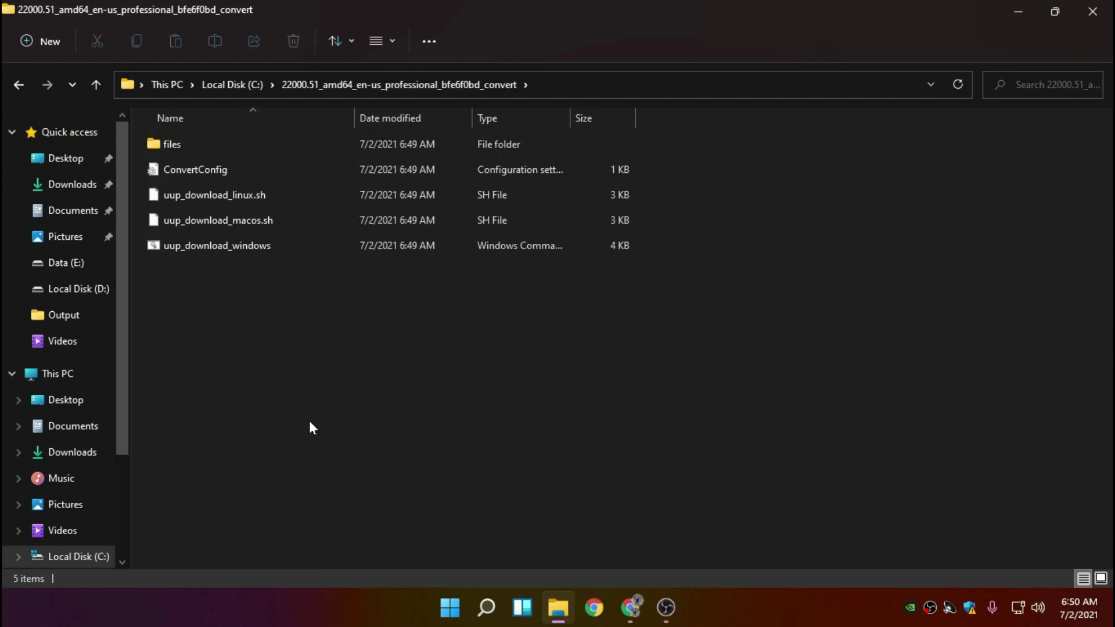
left_click(200, 247)
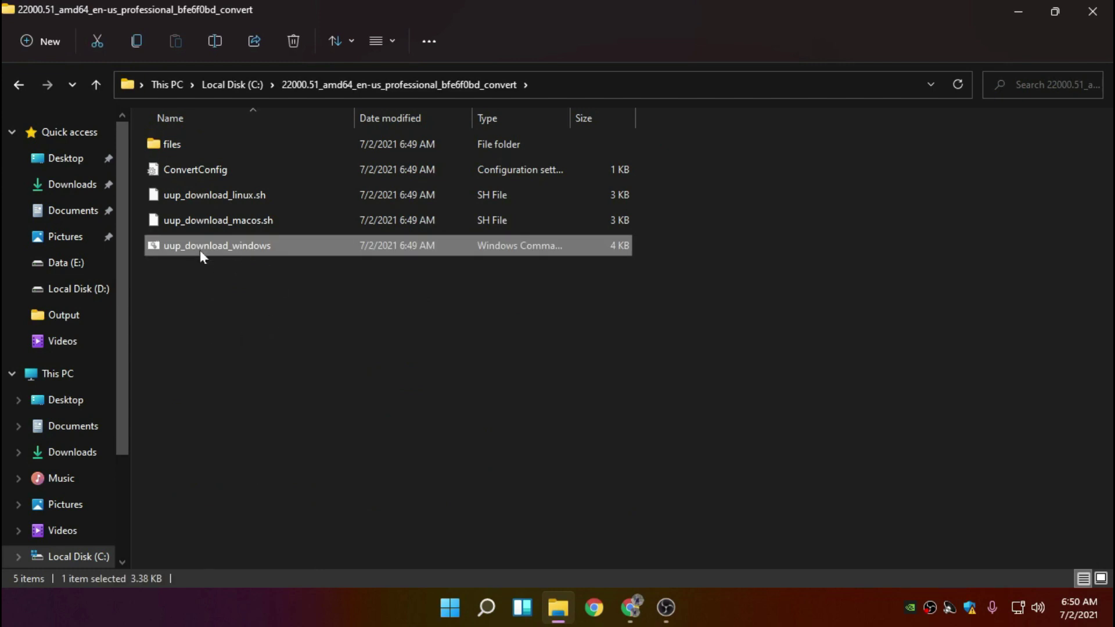
double_click(250, 245)
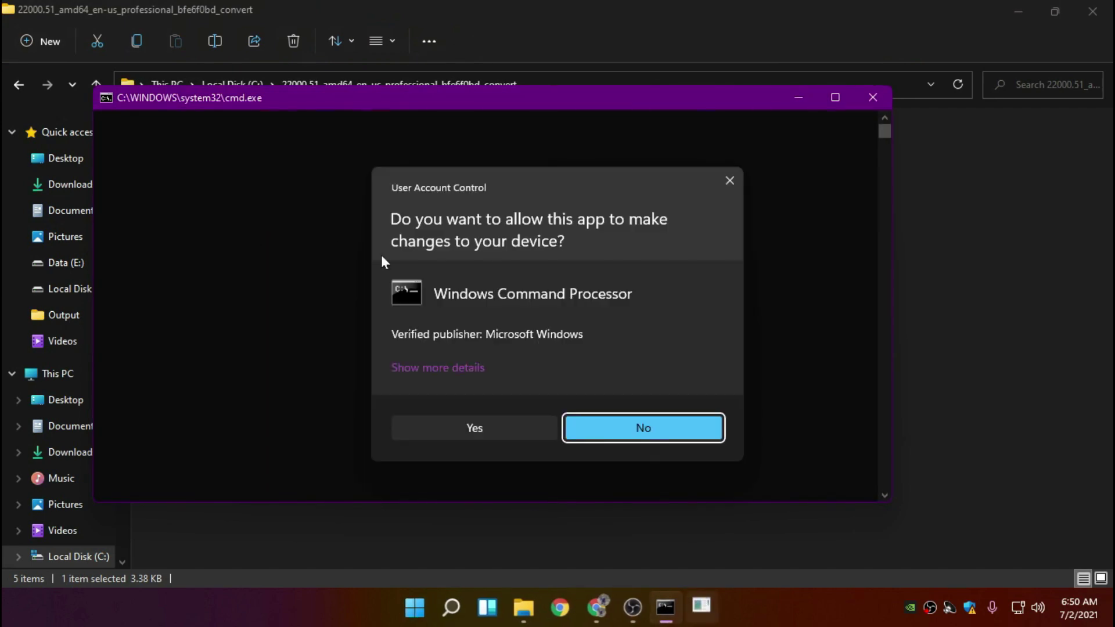
left_click(472, 431)
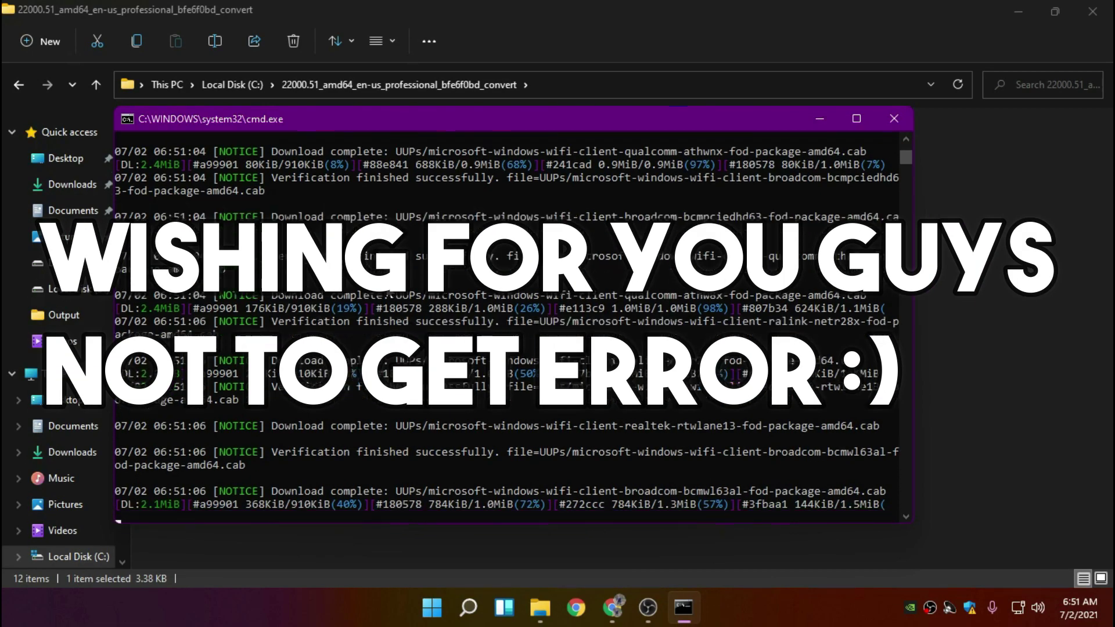
- Move the download console and clear its accidental text selection so the download resumes
left_click_drag(369, 122, 493, 127)
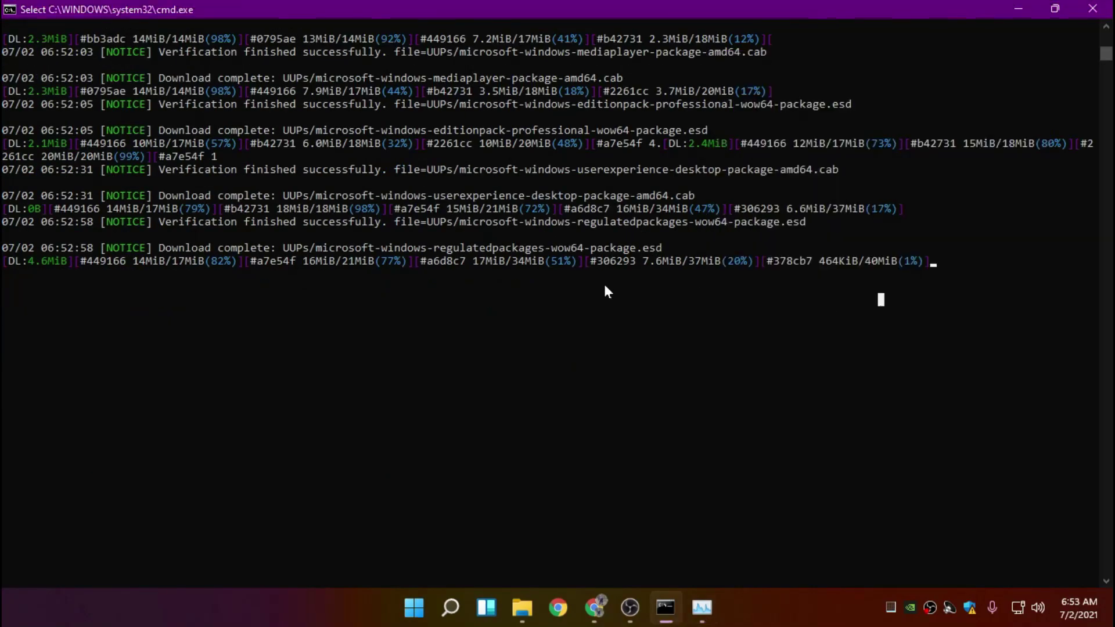
left_click_drag(552, 248, 667, 247)
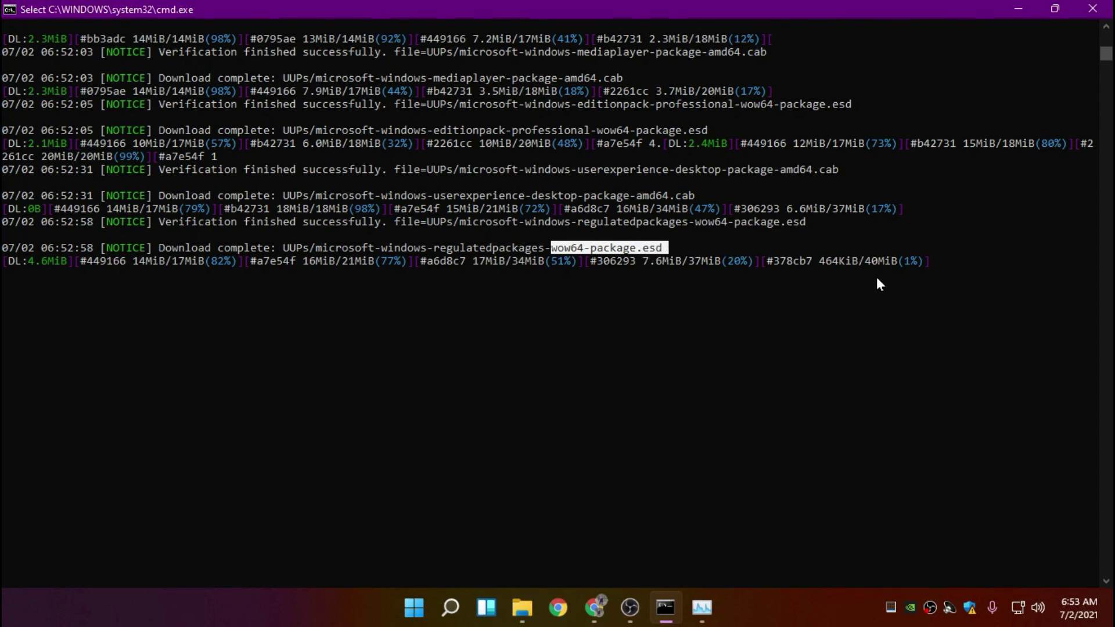
left_click(902, 260)
left_click(945, 261)
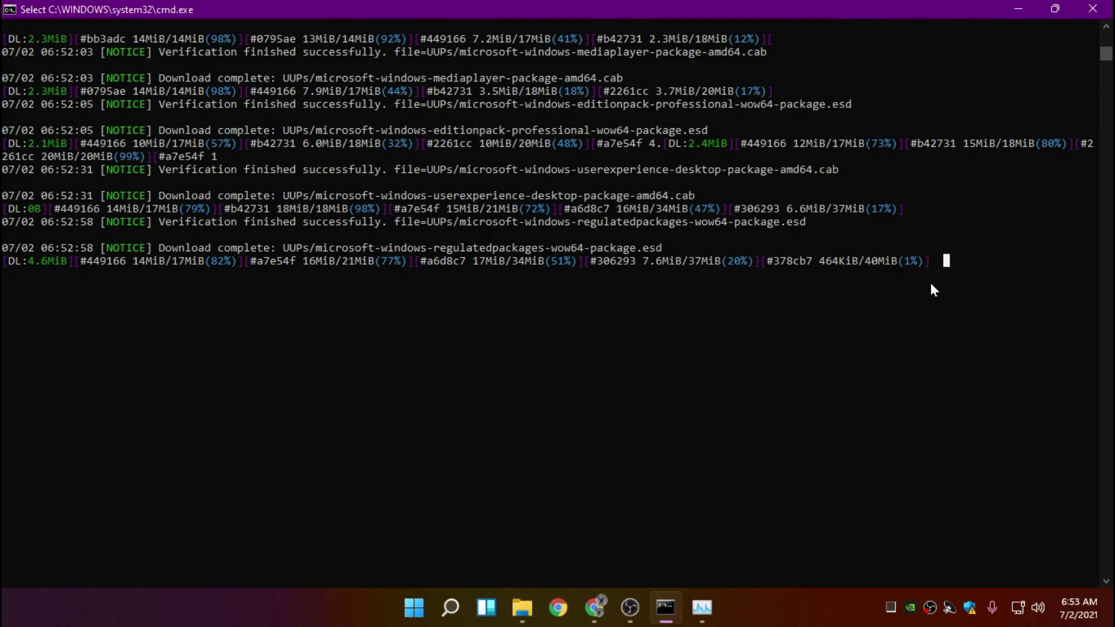
key("Escape")
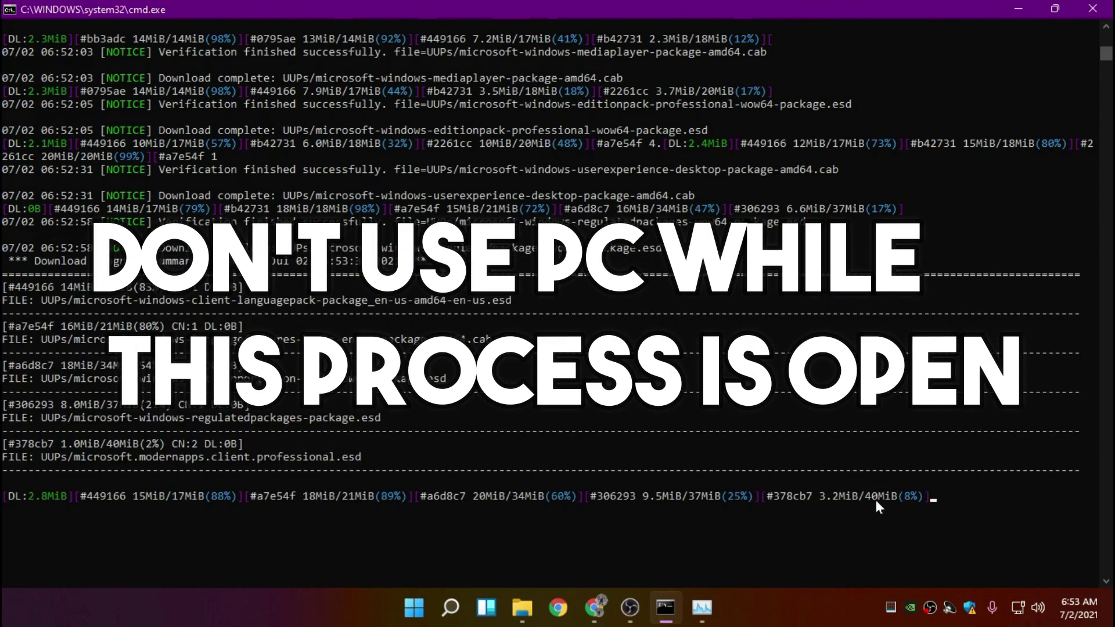
- Watch the conversion in Task Manager until the 22000.51 ISO is written, then return to the convert folder
left_click(701, 608)
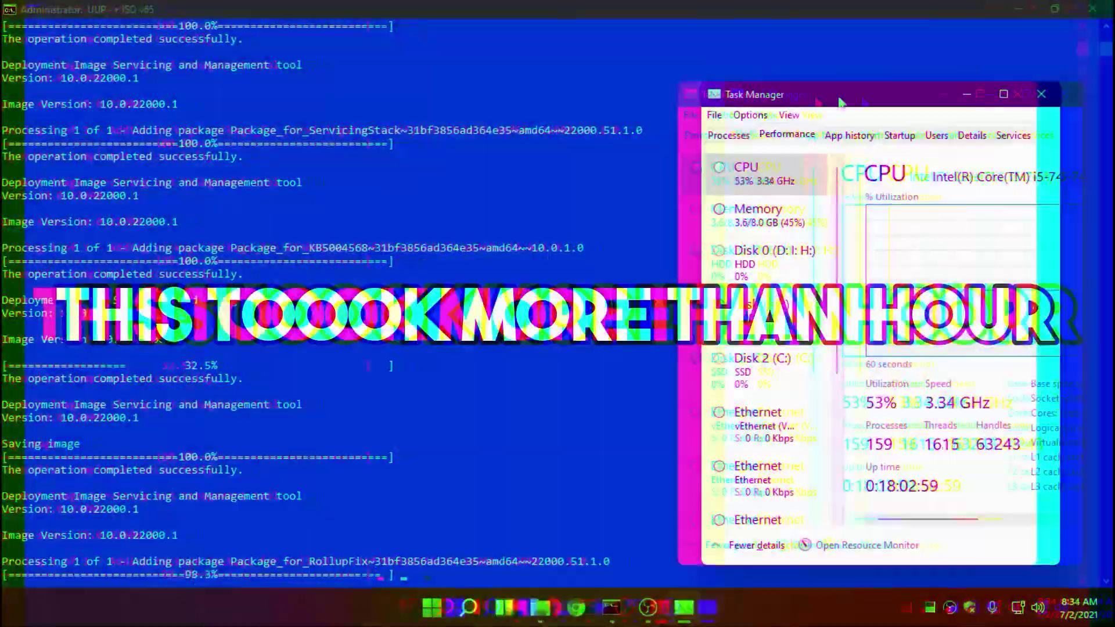
left_click_drag(813, 94, 849, 94)
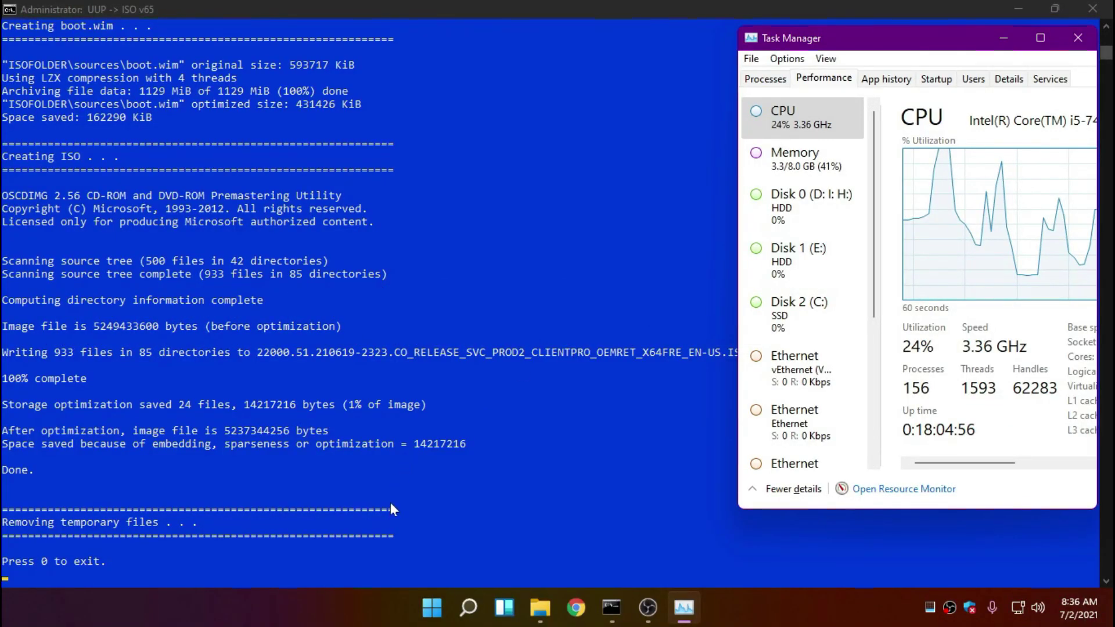
left_click(405, 459)
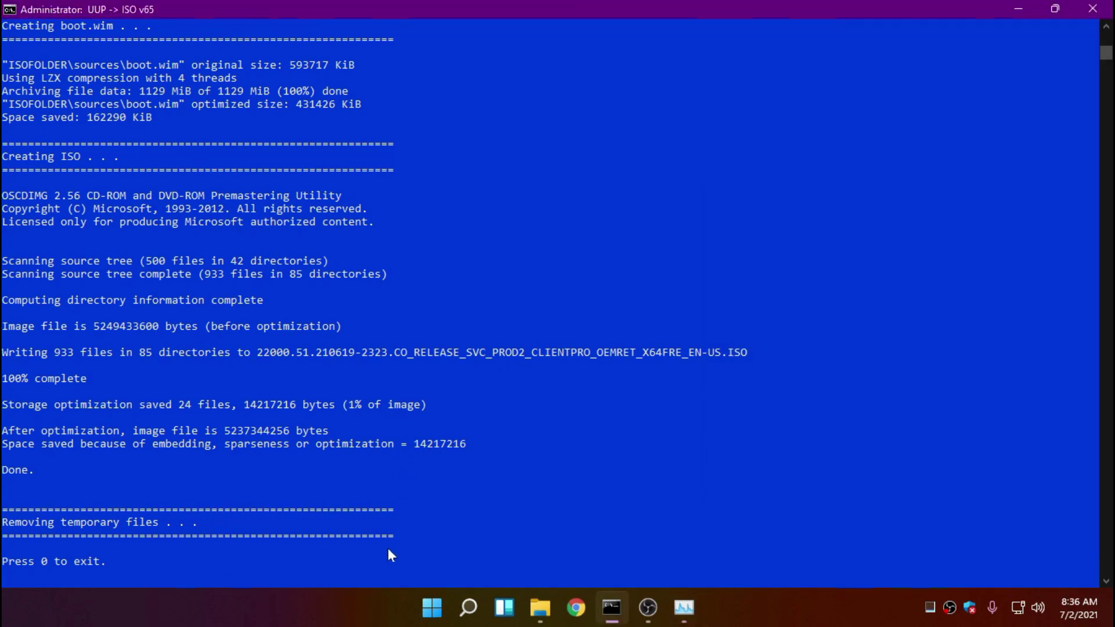
left_click(540, 607)
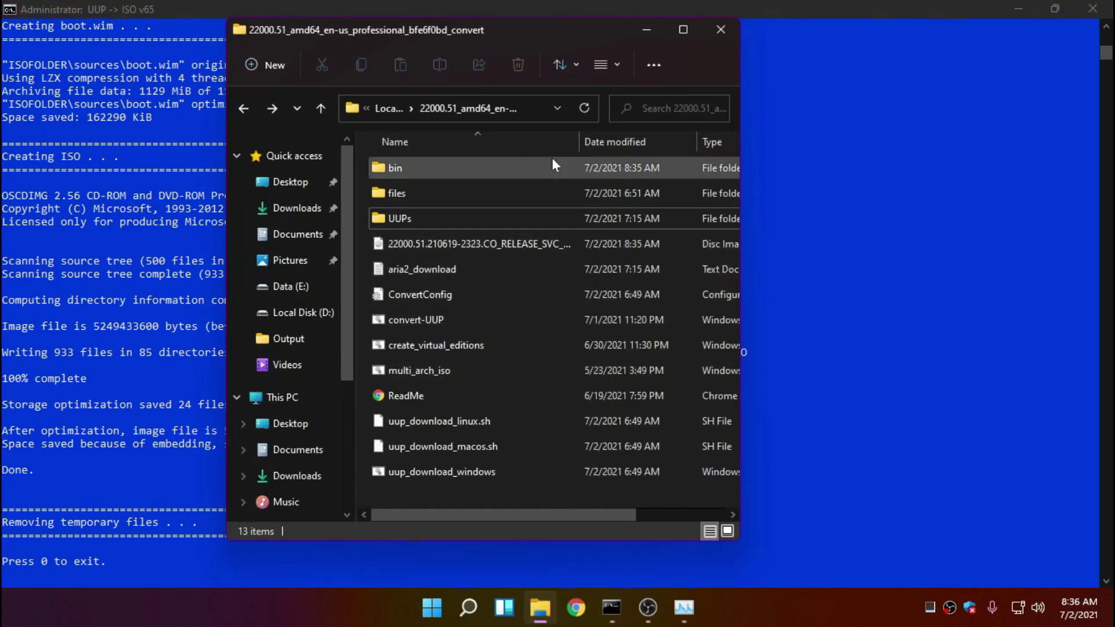
- Maximize the folder and widen the Name column to reveal the full 22000.51 ISO name
left_click(676, 30)
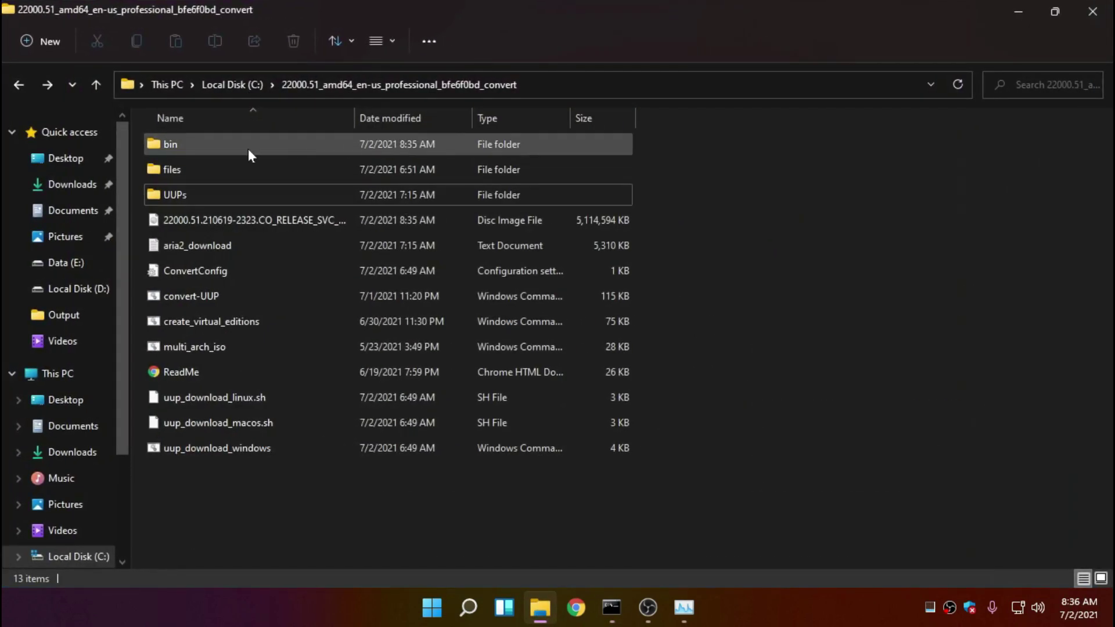
left_click(301, 218)
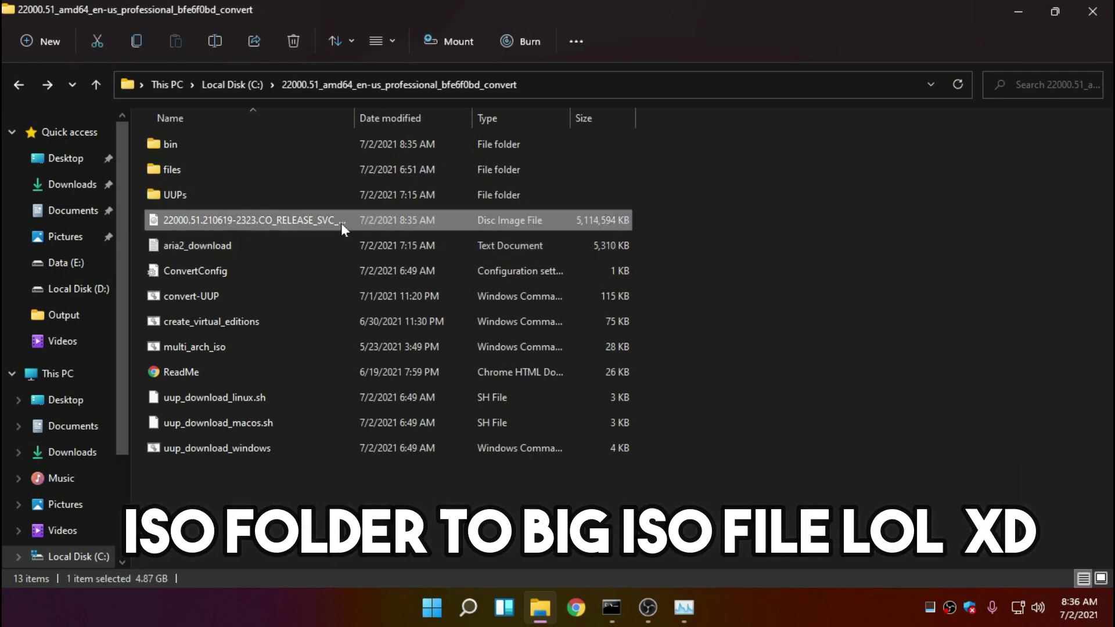
right_click(351, 222)
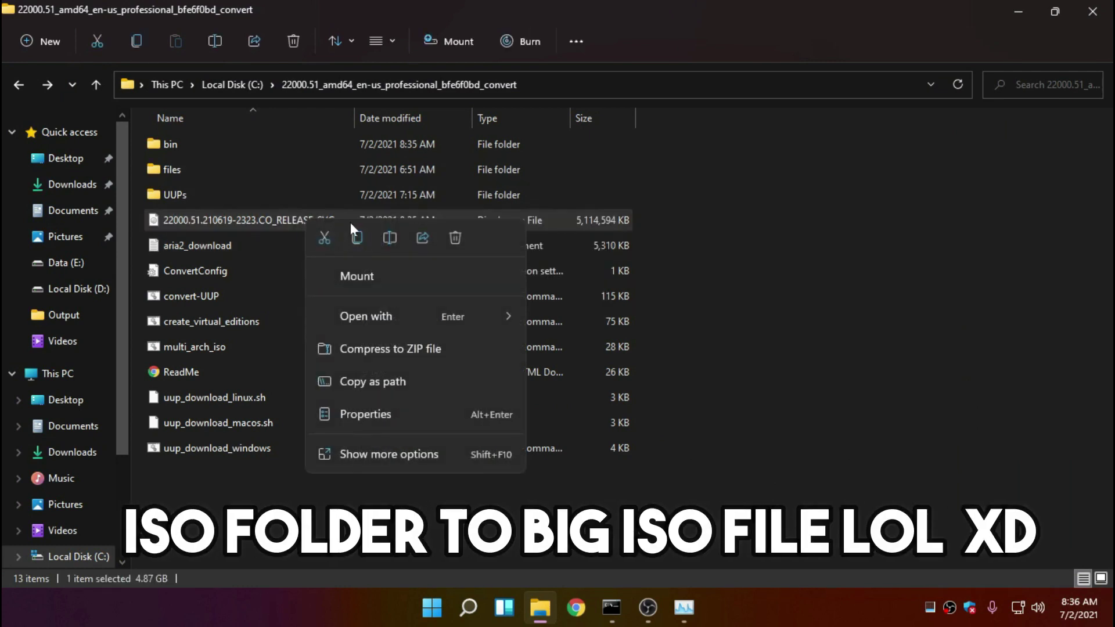
left_click(252, 225)
left_click_drag(355, 118, 587, 119)
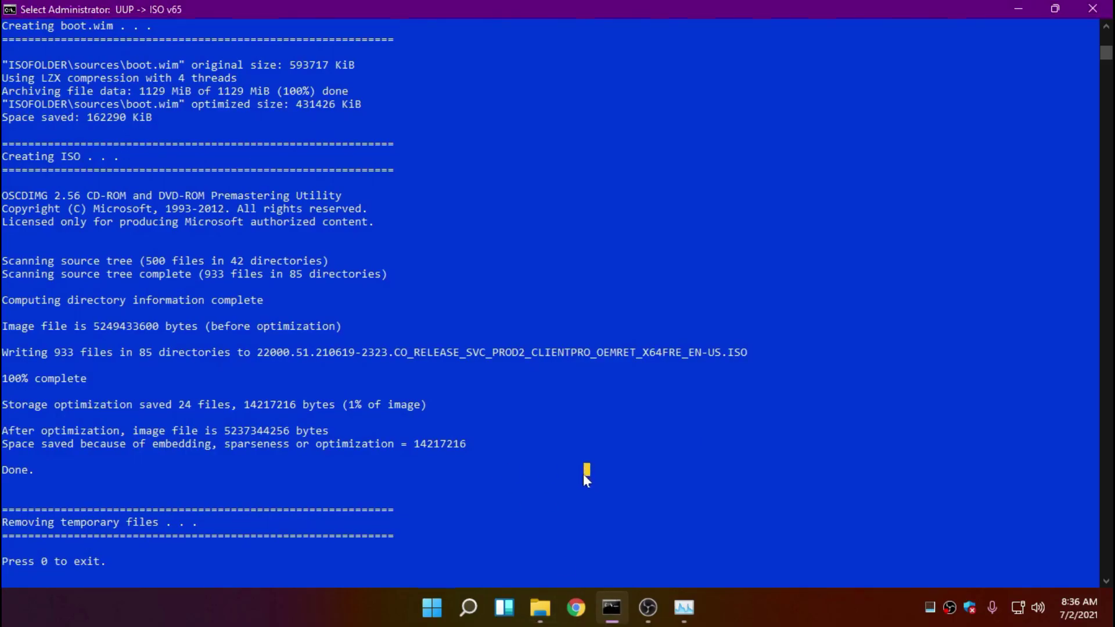
- Exit the conversion console, mount the Windows 11 ISO as DVD Drive (F:), and run its setup with administrator approval
key("0")
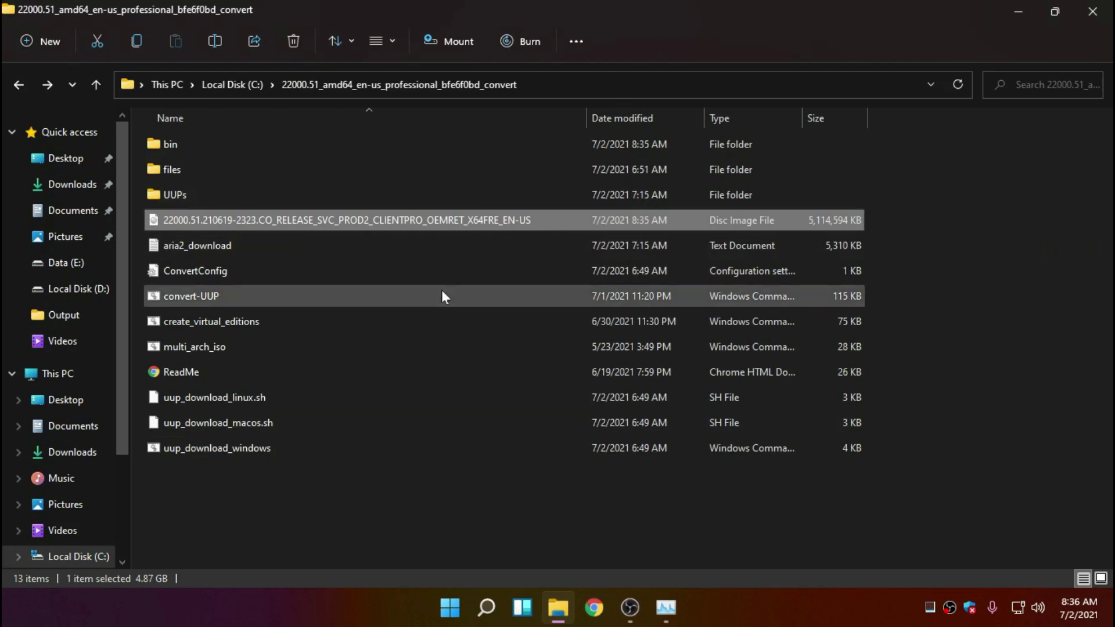
right_click(410, 219)
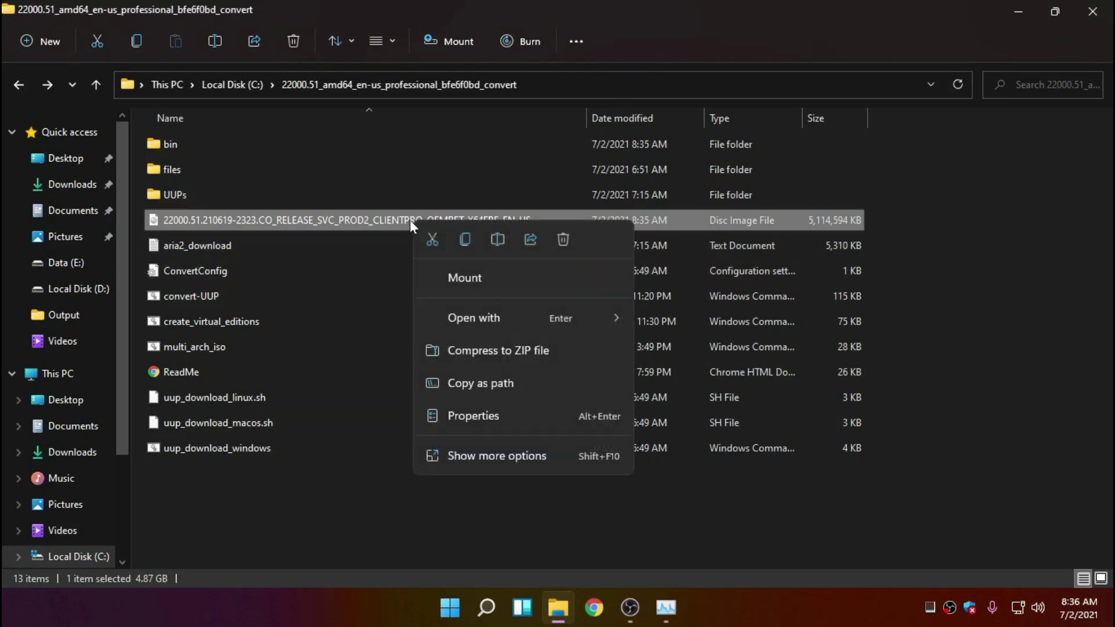
left_click(475, 268)
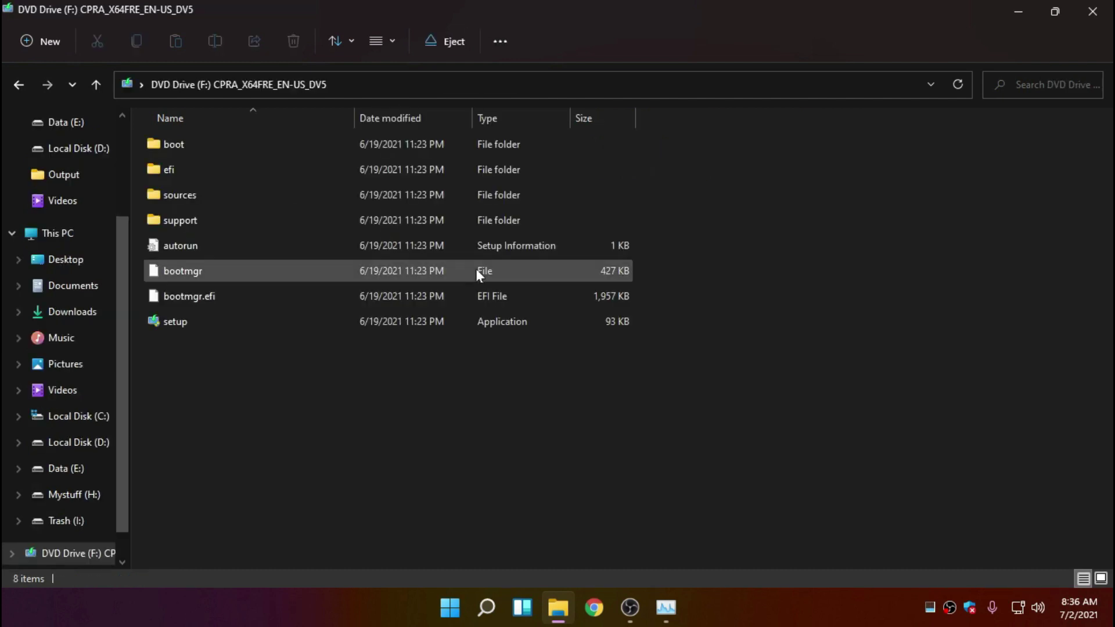
double_click(193, 322)
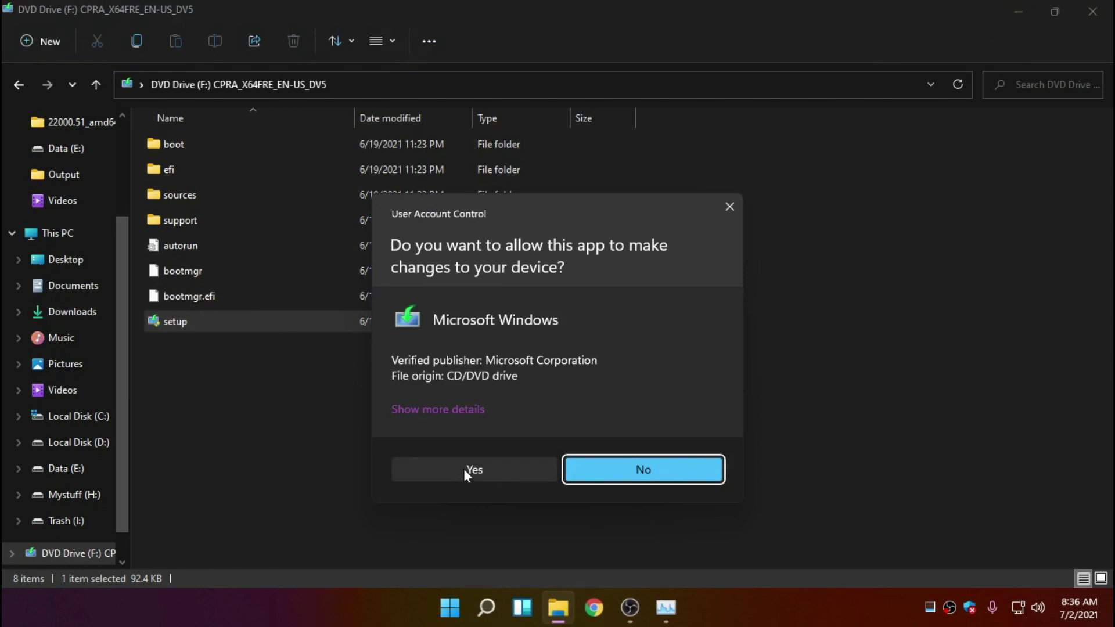
left_click(463, 469)
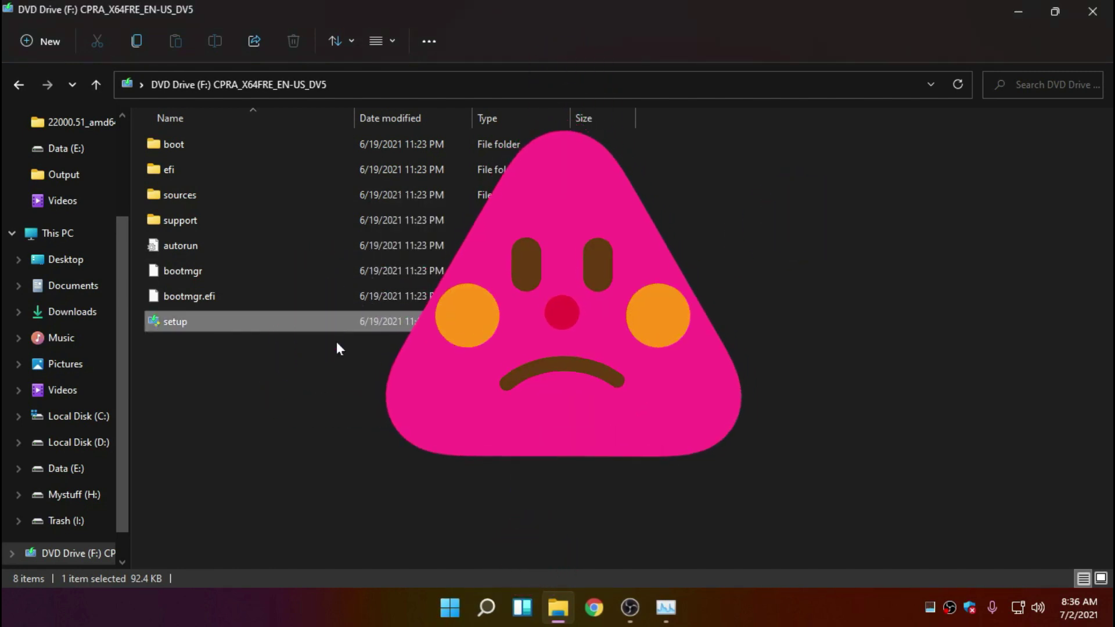